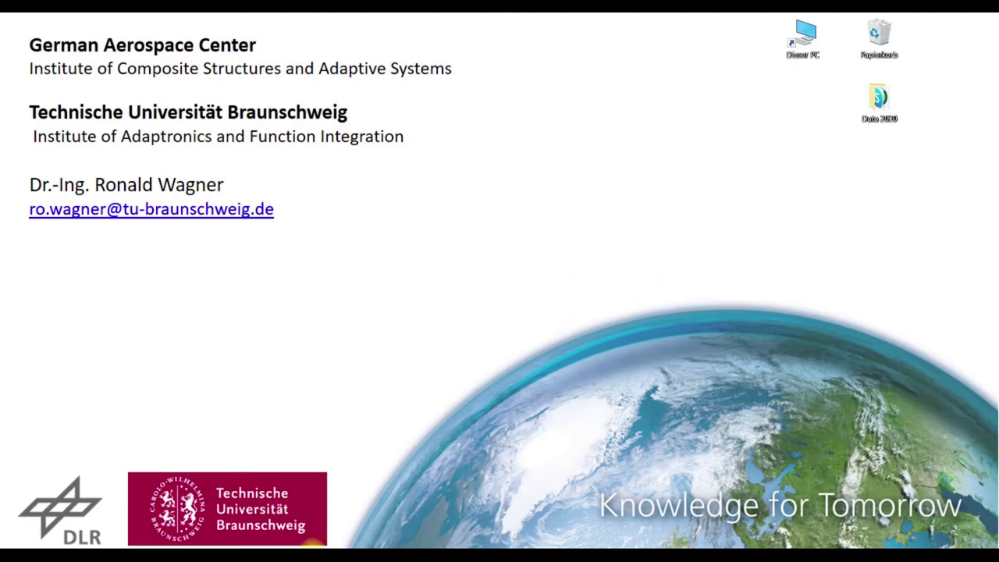
Open the cfrp_plkate.pptx presentation at its title slide about thick composite plates.
click(312, 544)
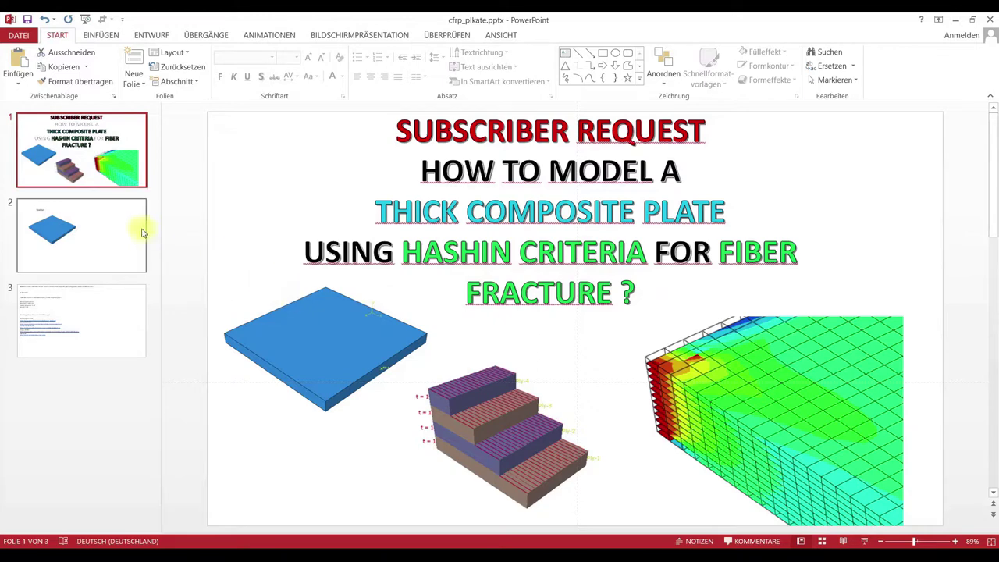
click(109, 225)
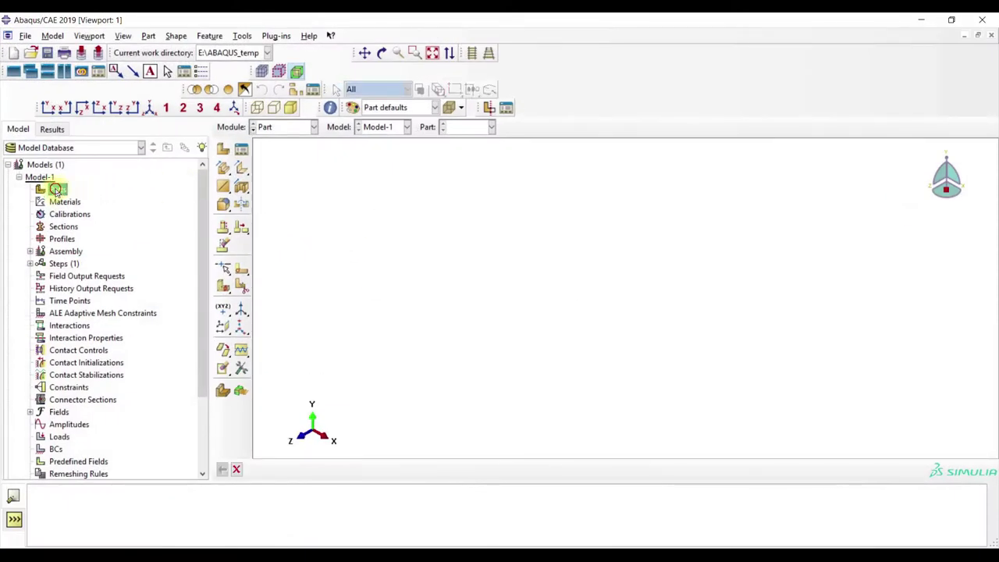
Start a new part, Part-1, as a 3D deformable shell extrusion with approximate size 200.
double_click(55, 190)
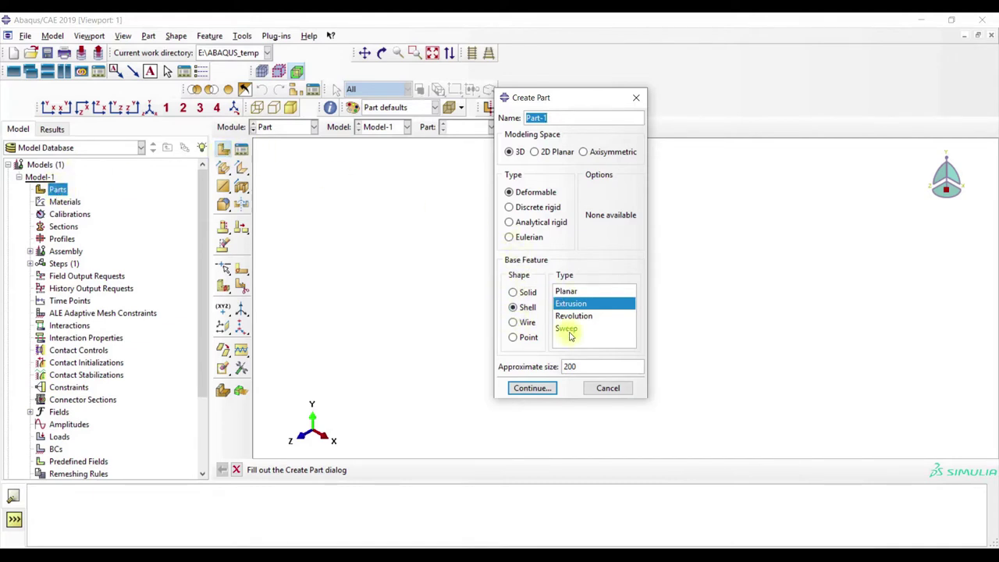
Sketch a single line from 25,0 to -25,0 and extrude it into the Part-1 shell plate.
click(532, 388)
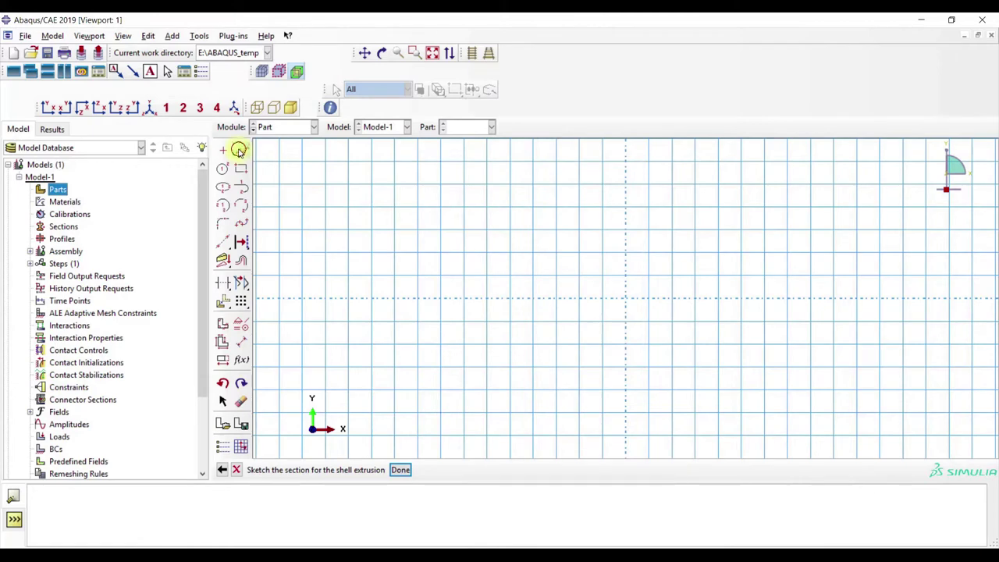
click(240, 151)
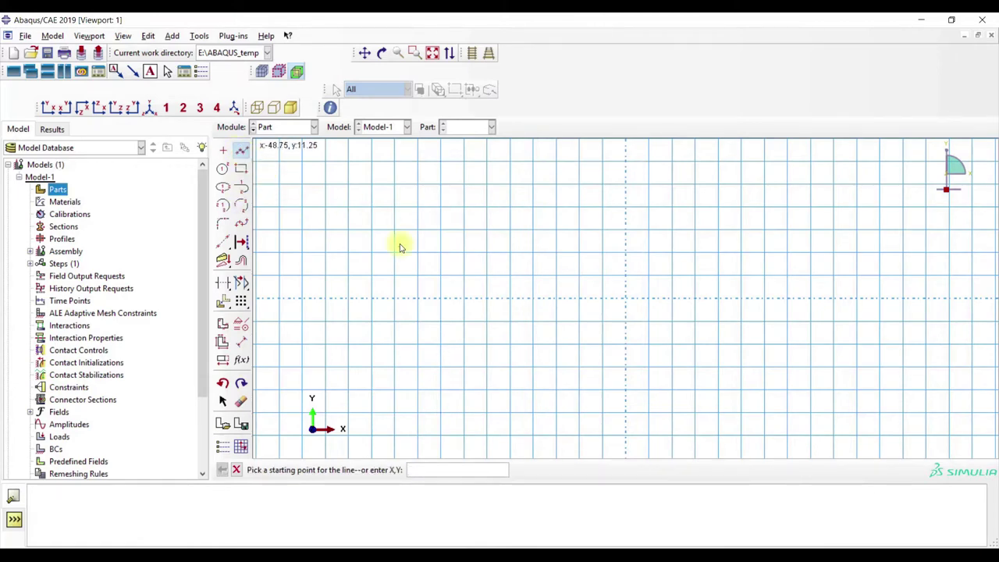
key(Return)
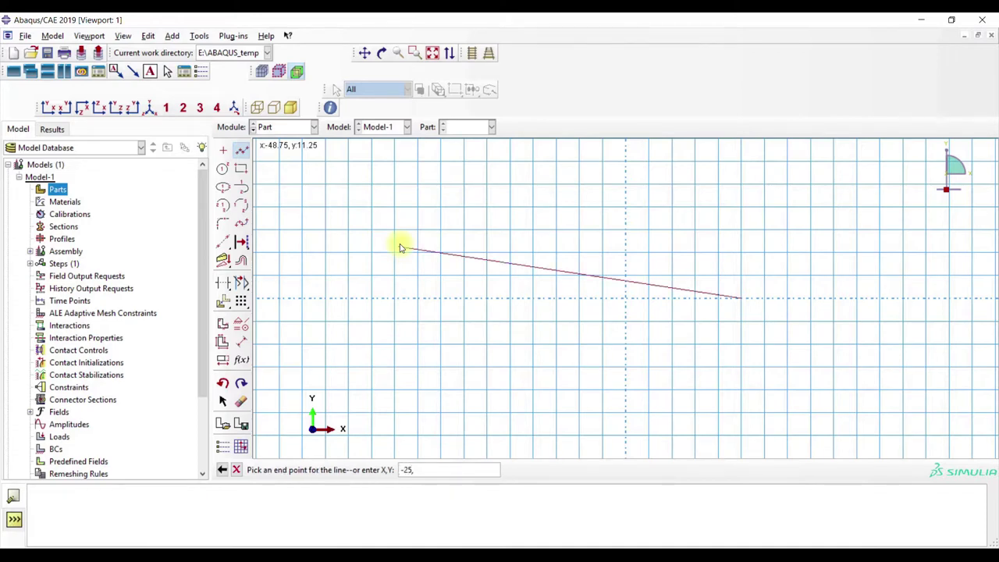
text(0)
key(Return)
click(236, 469)
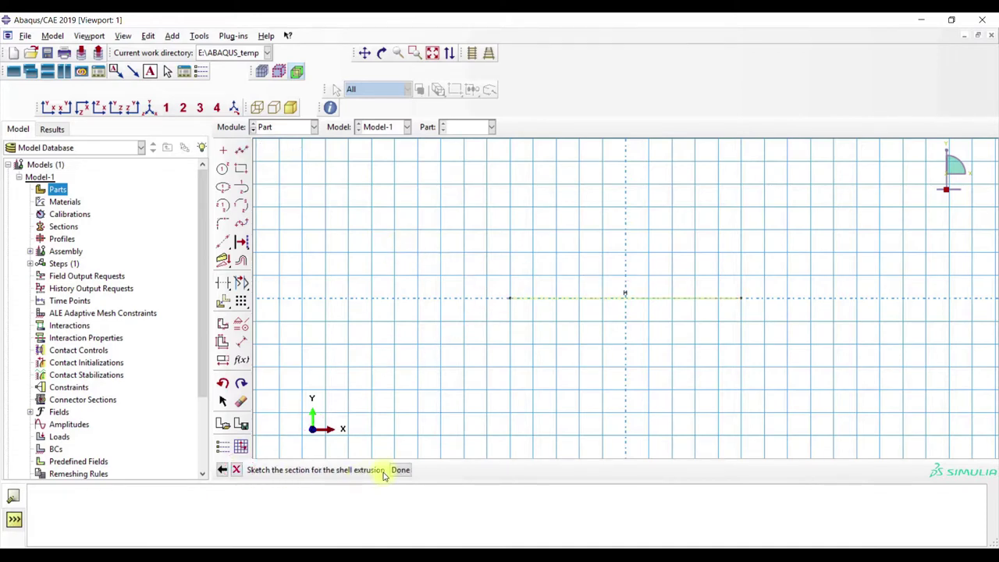
click(400, 470)
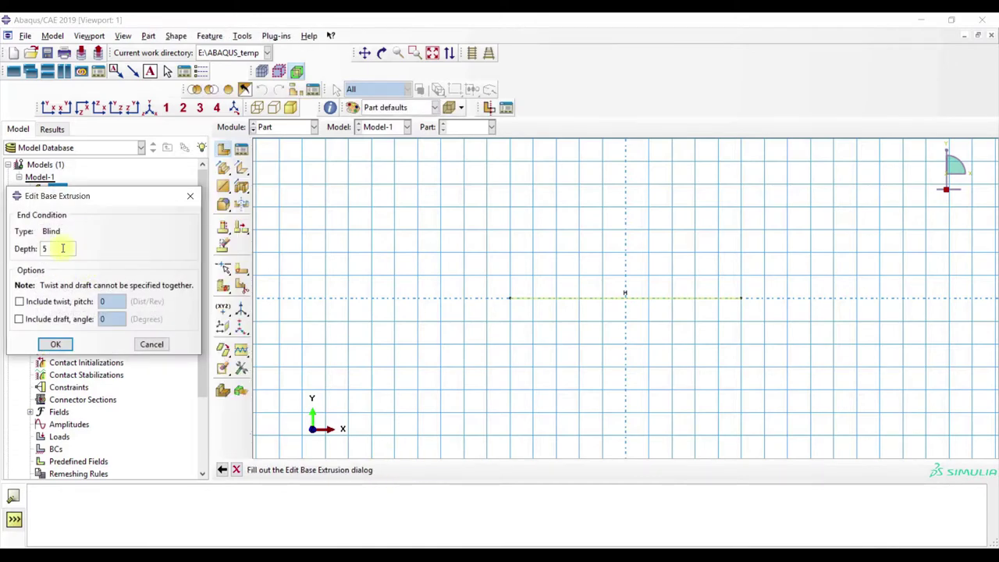
click(58, 344)
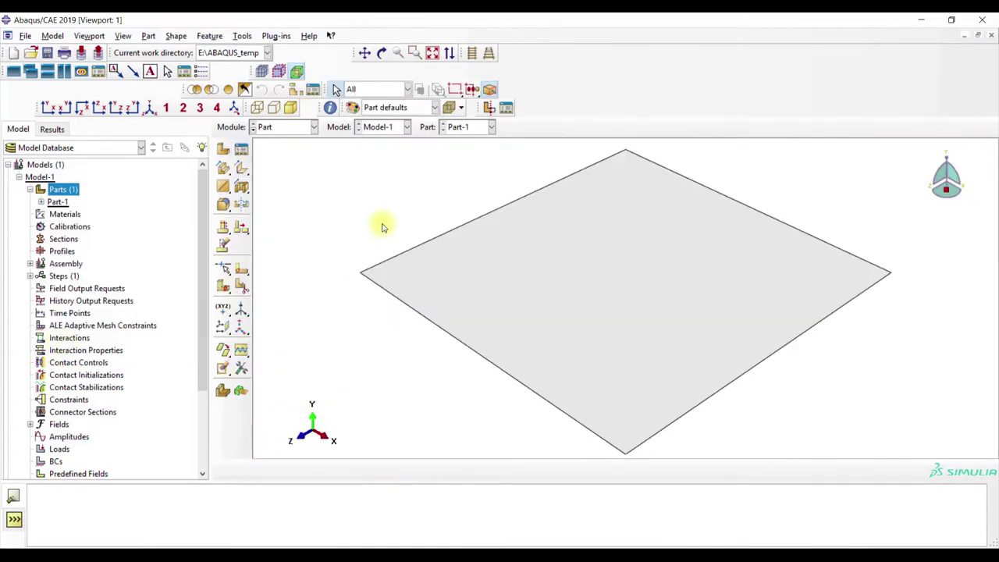
In the Property module, create material CFRP-2D with Lamina-type elastic behaviour.
click(286, 127)
click(270, 152)
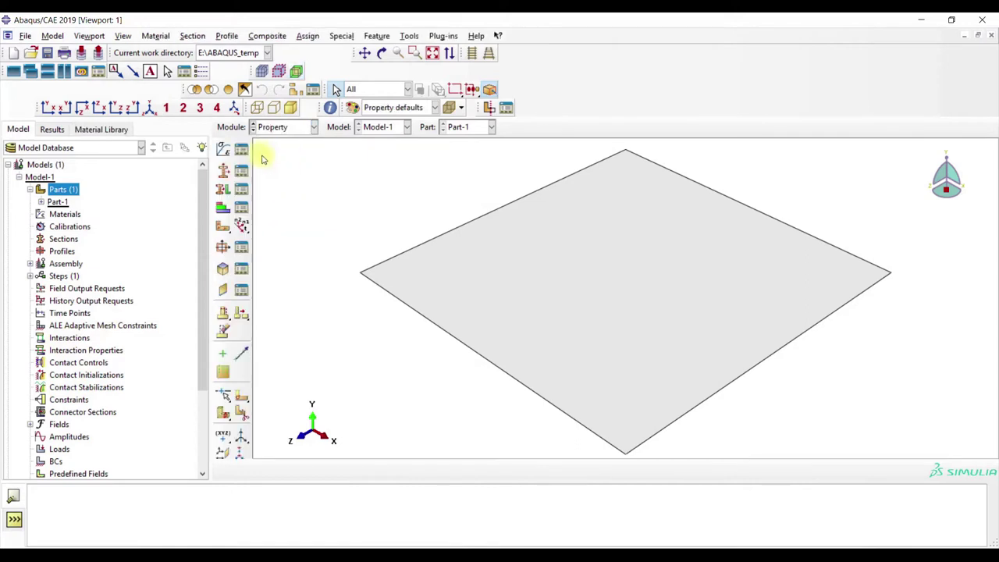
click(242, 148)
click(300, 138)
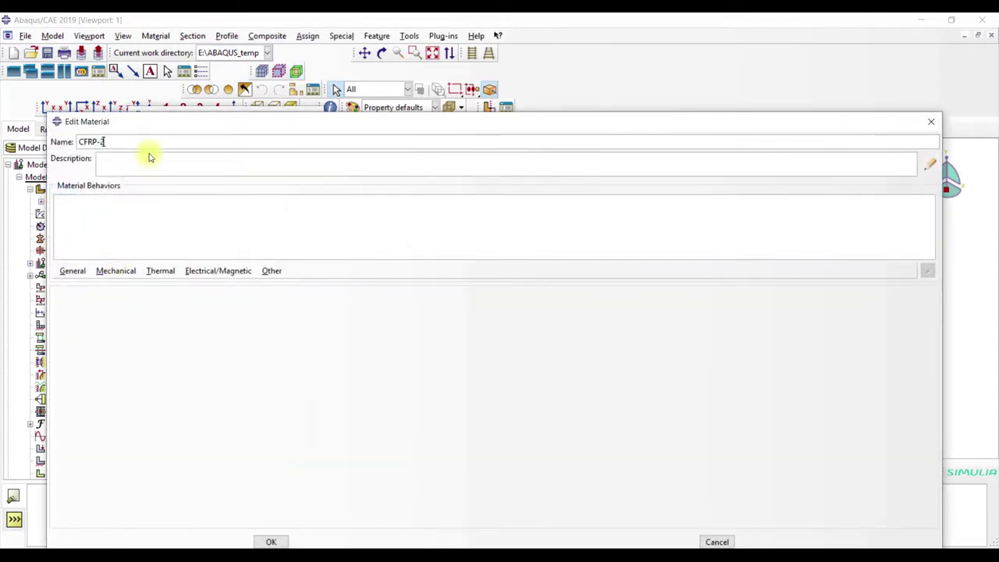
click(115, 271)
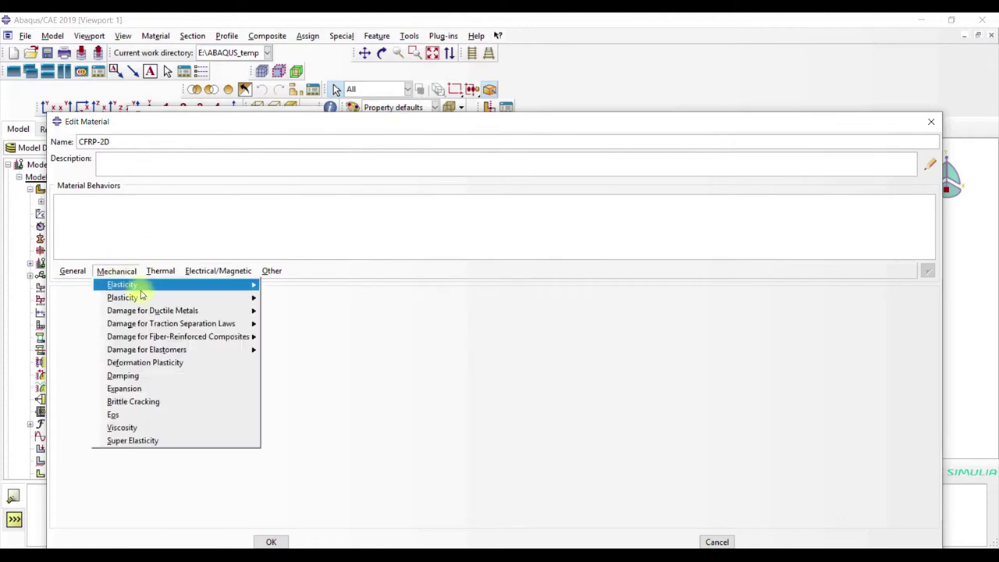
mouse_move(243, 286)
click(274, 285)
click(111, 311)
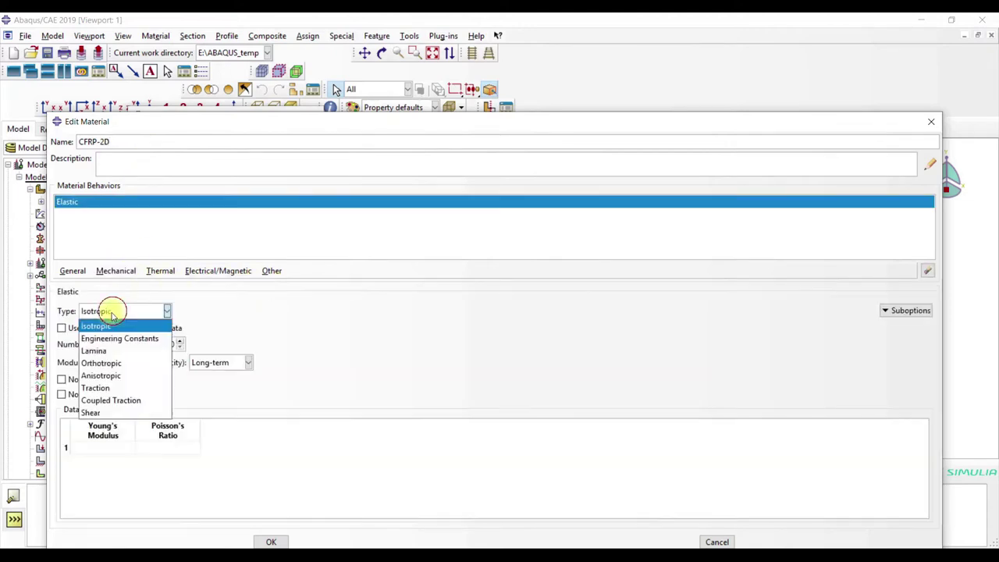
click(109, 351)
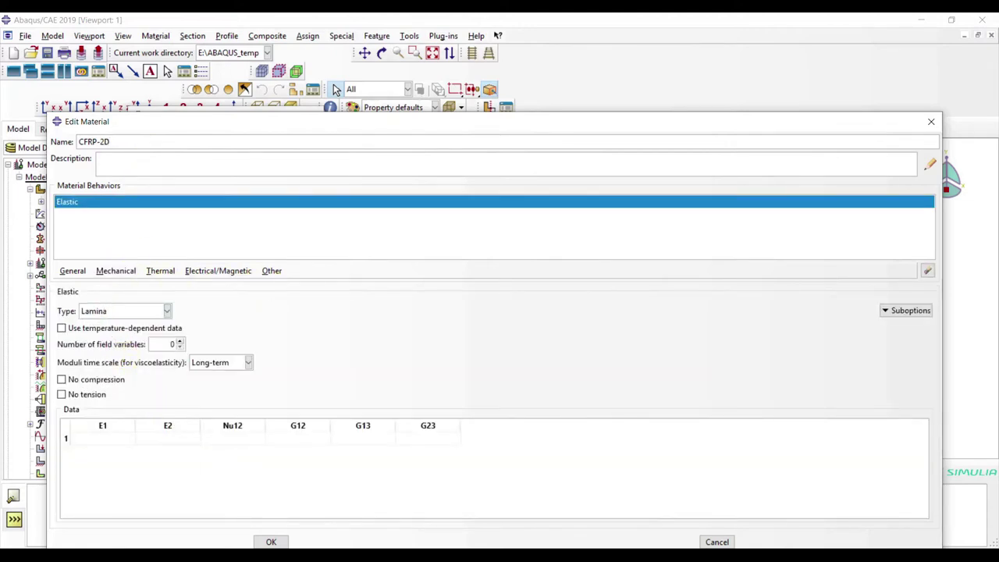
Paste lamina constants E1 106000, E2 7200, Nu12 0.34, G12/G13 3400, G23 2520 from the spreadsheet.
key(alt+Tab)
drag(662, 238, 940, 235)
key(ctrl+c)
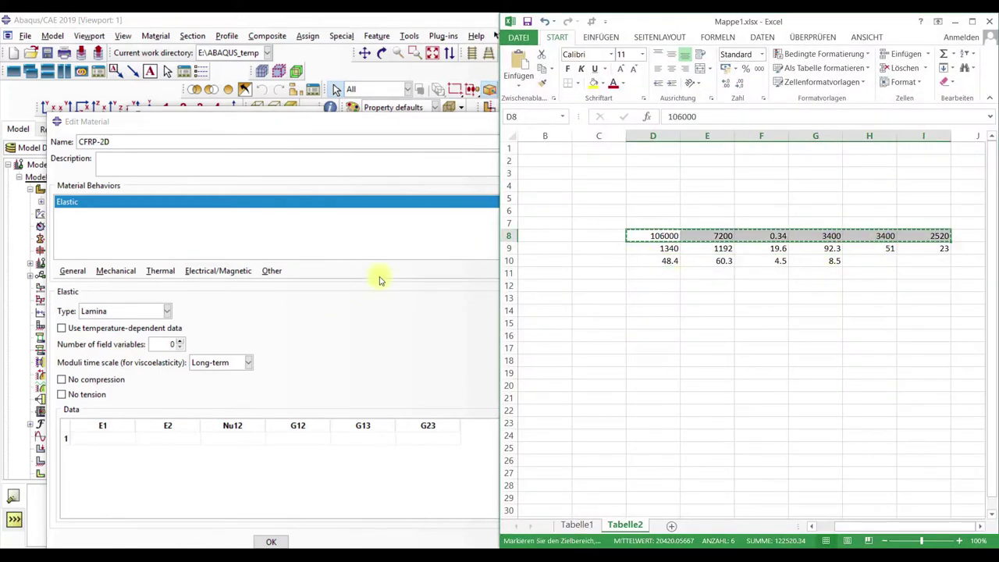
click(117, 437)
key(ctrl+v)
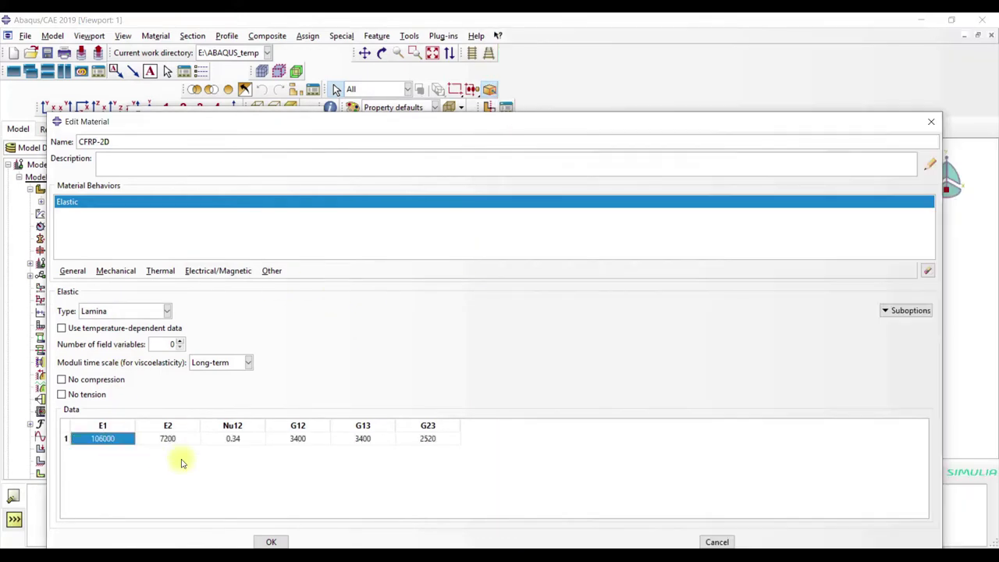
click(271, 543)
click(298, 170)
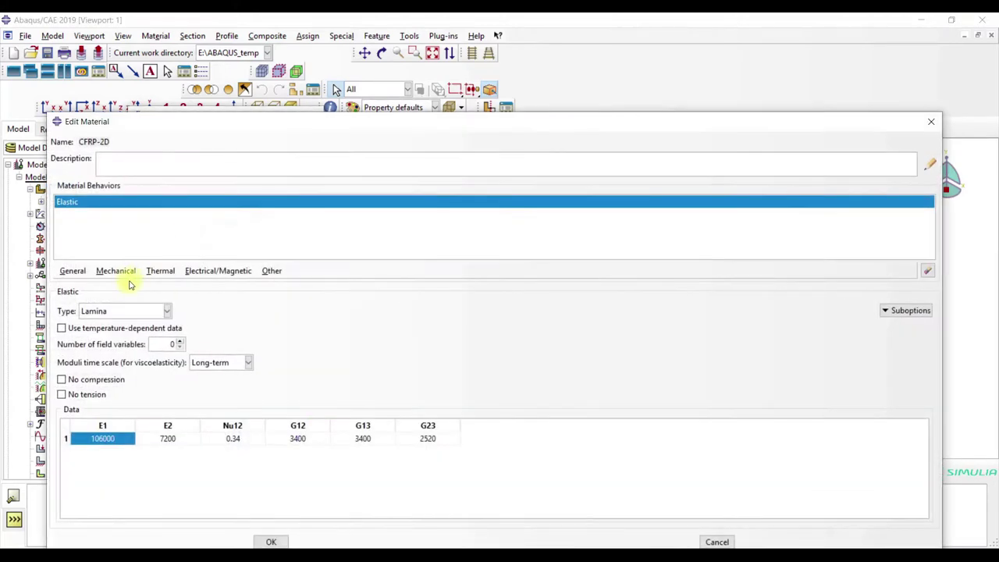
click(125, 272)
Add Hashin damage with strengths 1340, 1192, 19.6, 92.3, 51 and 23 from the spreadsheet.
mouse_move(238, 335)
click(274, 336)
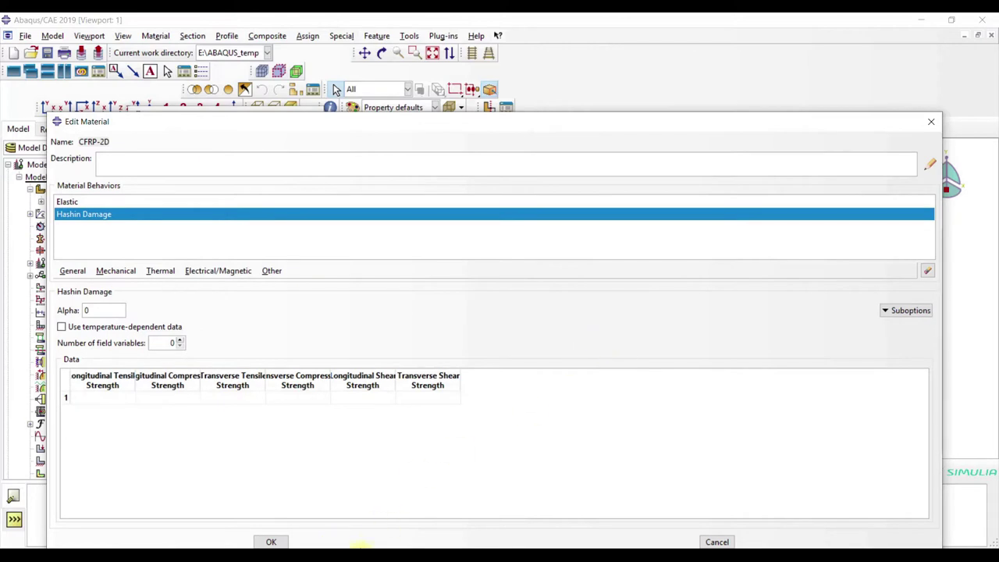
key(alt+Tab)
drag(651, 248, 905, 249)
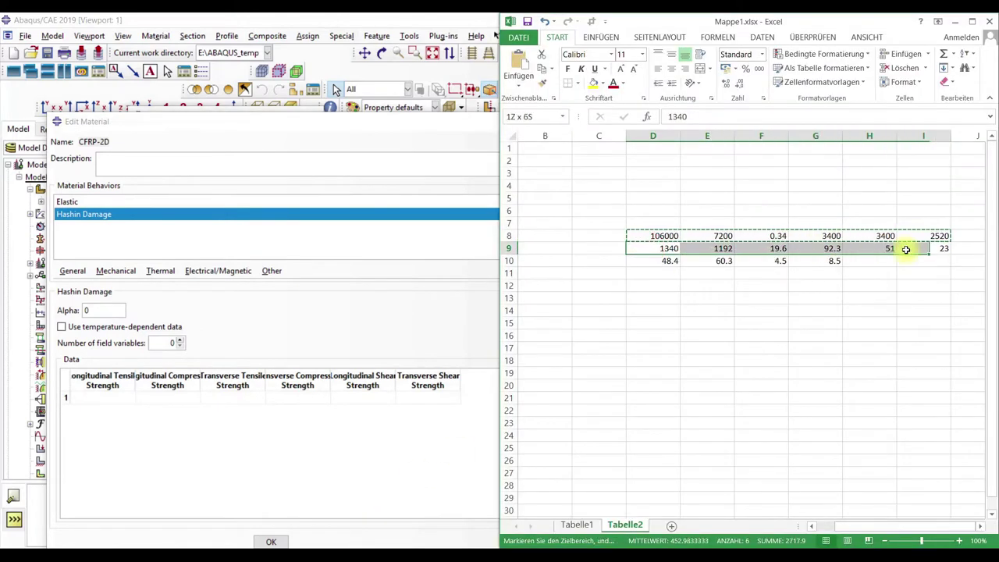
key(ctrl+c)
click(107, 399)
key(ctrl+v)
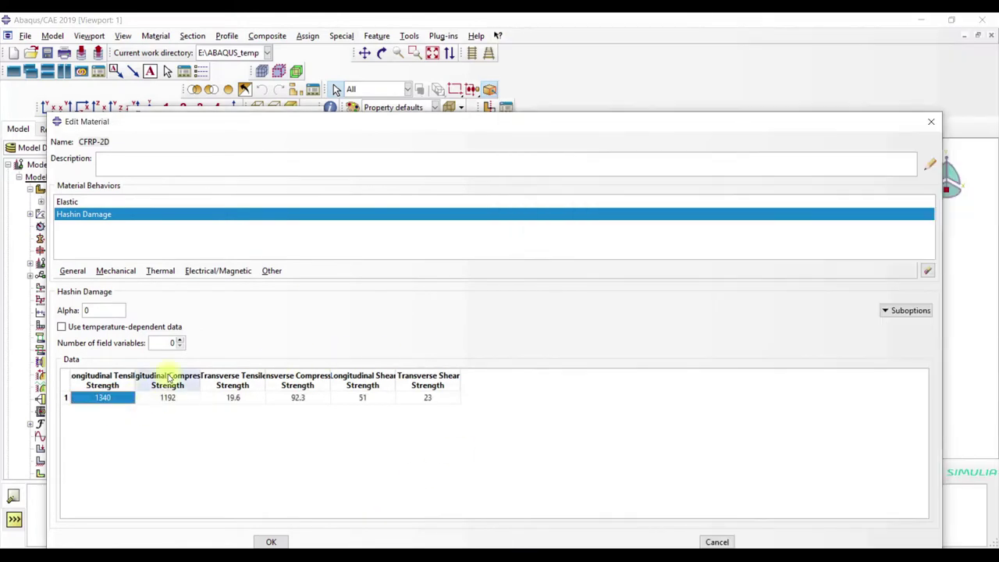
Add damage evolution with fracture energies 48.4, 60.3, 4.5 and 8.5, then save CFRP-2D.
click(906, 310)
click(905, 326)
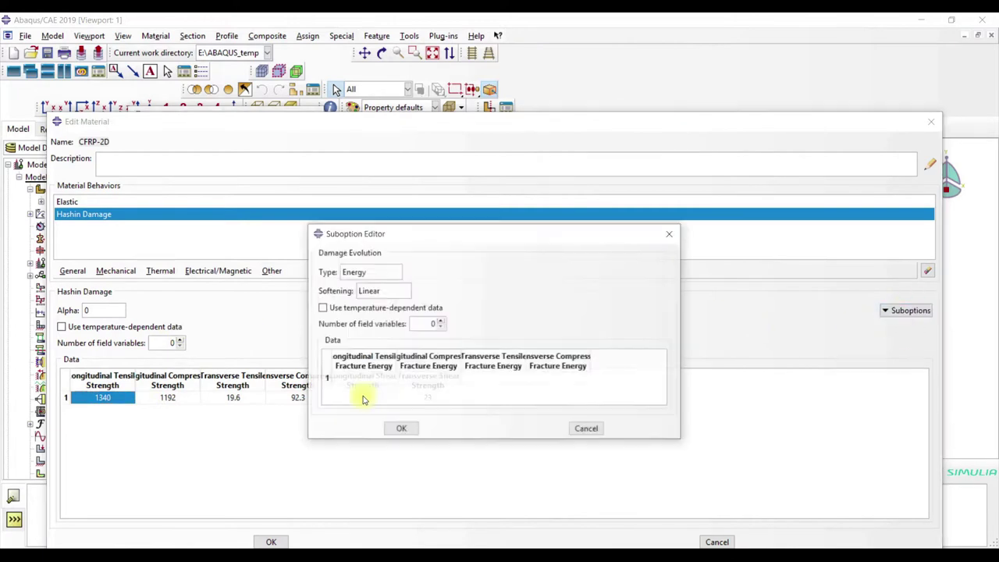
key(alt+Tab)
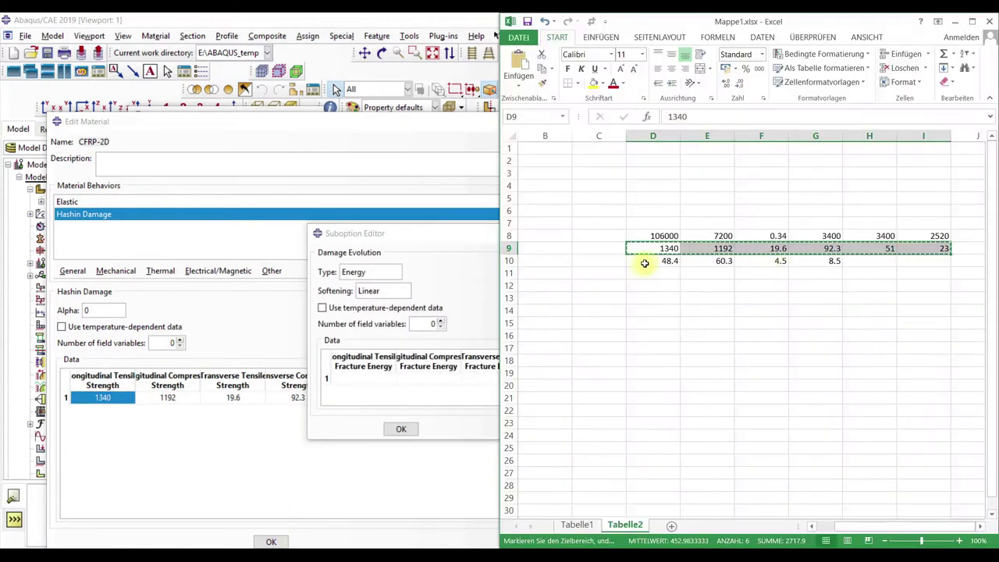
drag(645, 263, 809, 263)
key(ctrl+c)
click(371, 379)
key(ctrl+v)
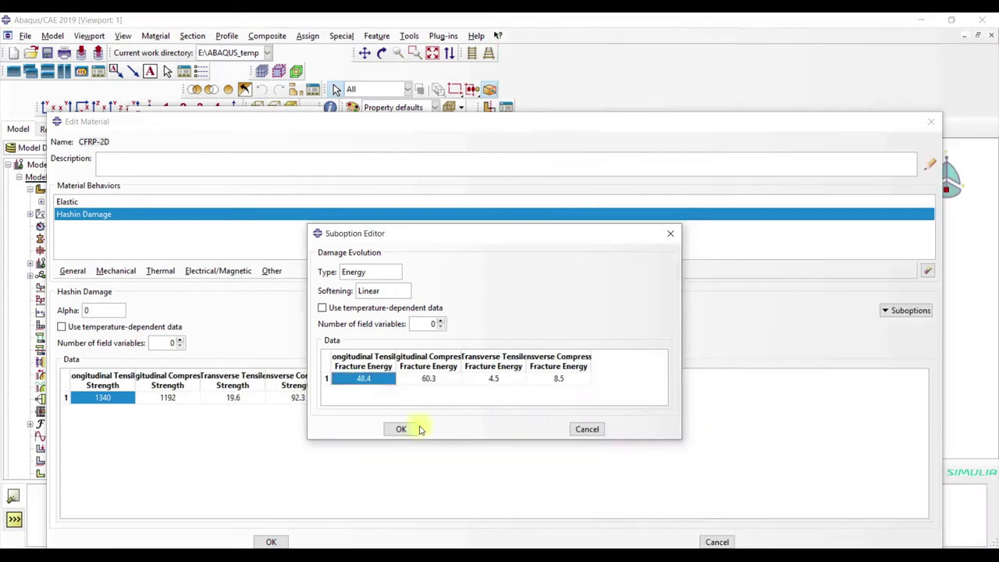
click(401, 429)
click(278, 542)
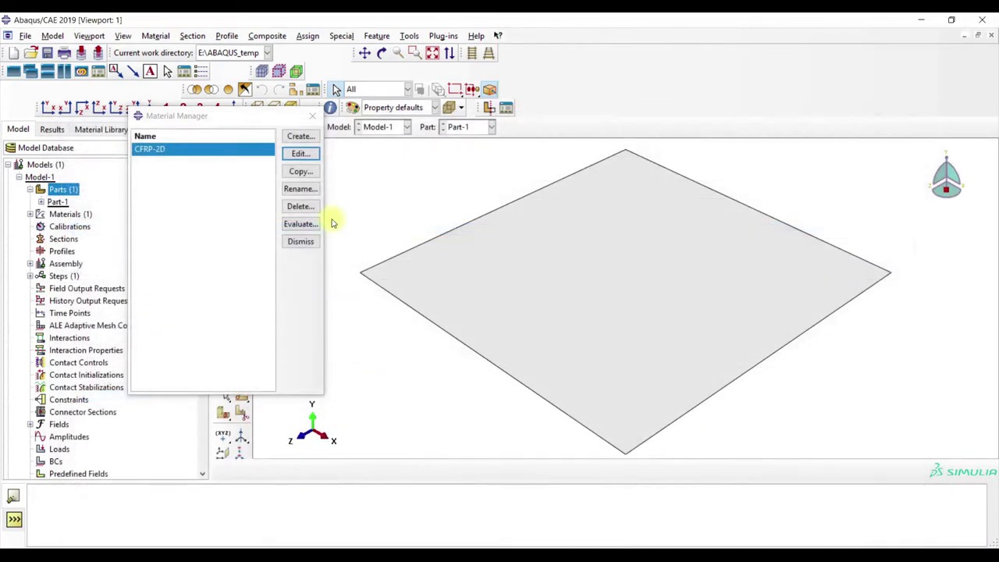
Start a new composite layup with an initial ply count of 4.
click(323, 114)
click(273, 127)
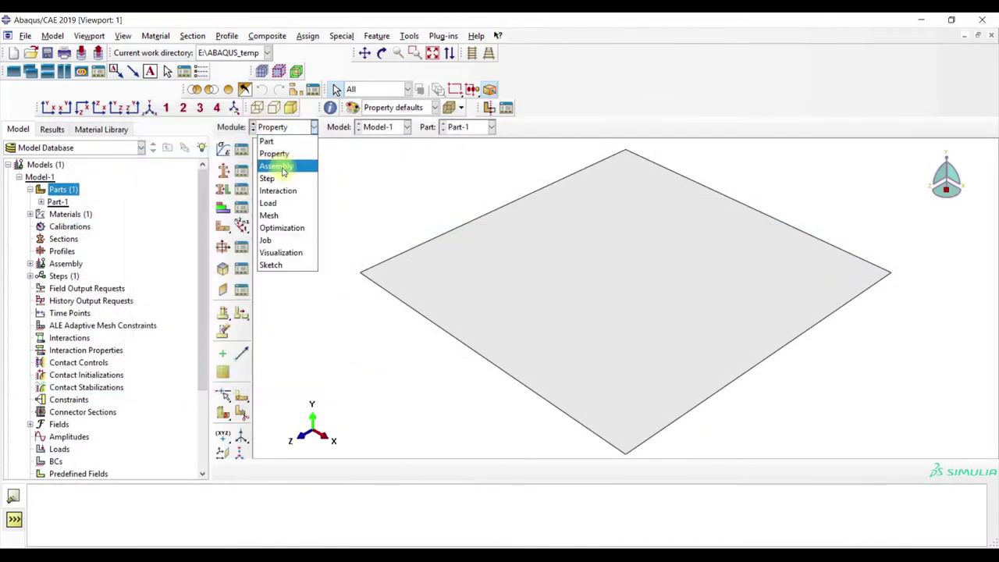
click(274, 156)
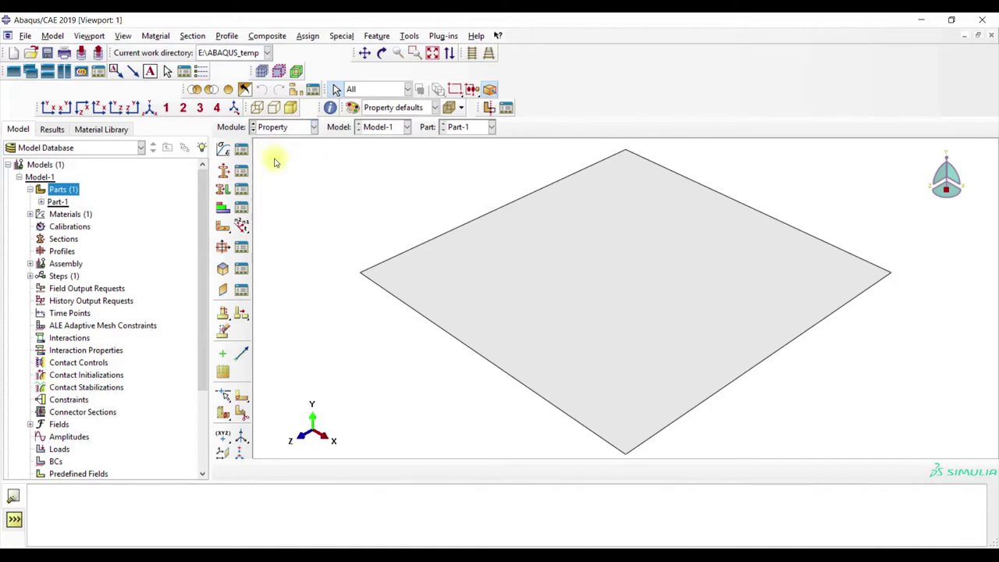
click(242, 205)
click(66, 264)
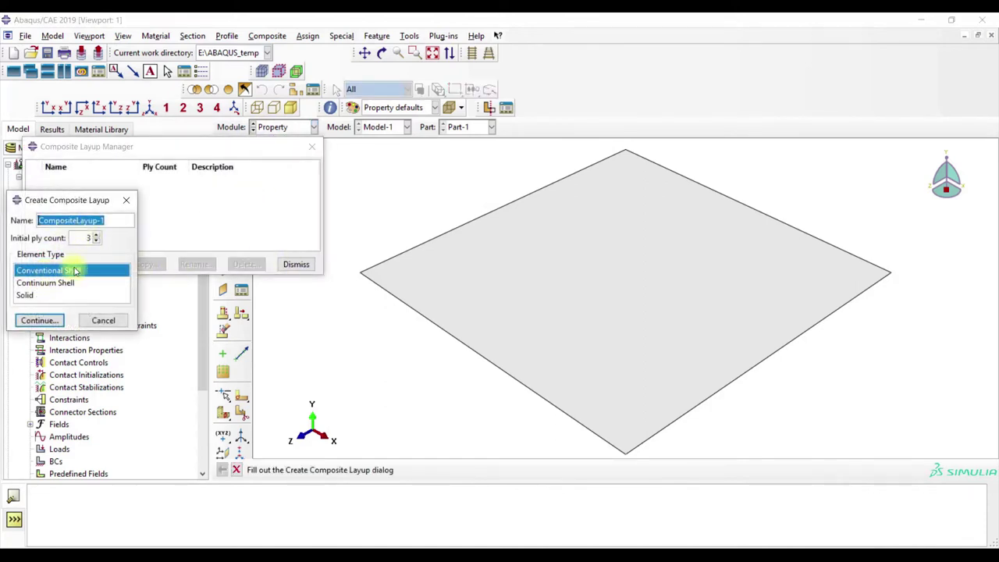
click(96, 234)
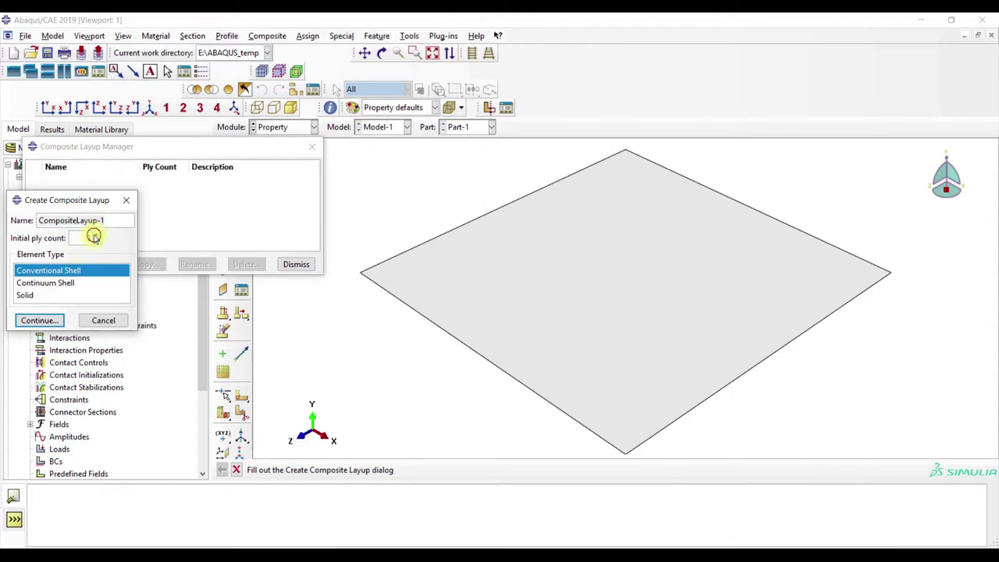
click(40, 321)
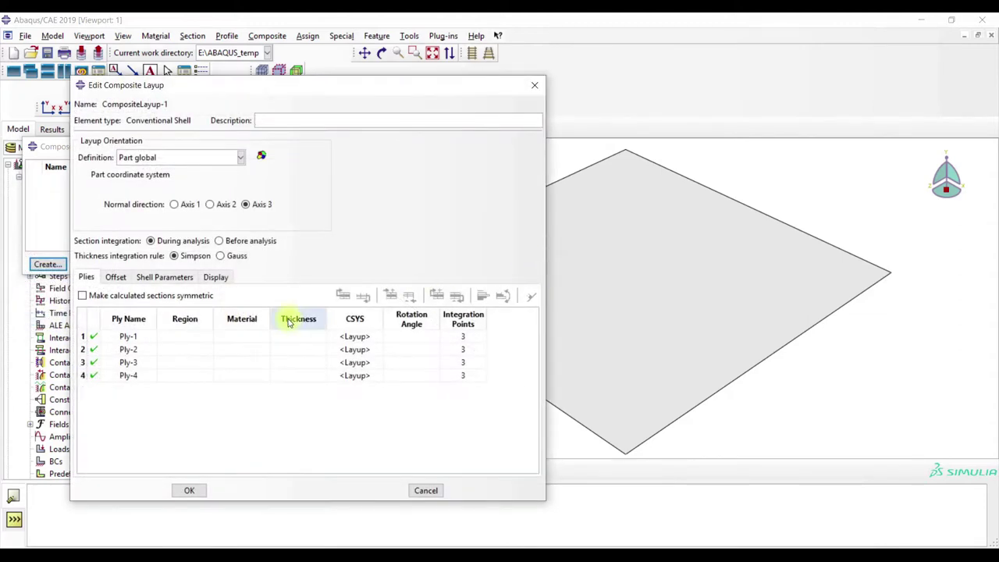
Assign the plate region, CFRP-2D material and thickness 1 to all four plies.
right_click(179, 320)
click(188, 330)
click(609, 296)
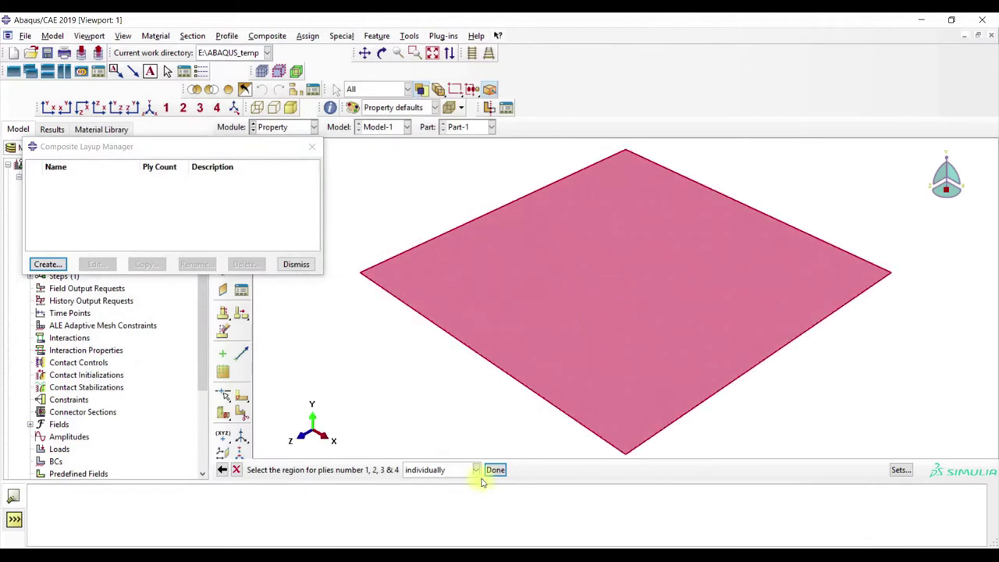
click(489, 473)
right_click(247, 320)
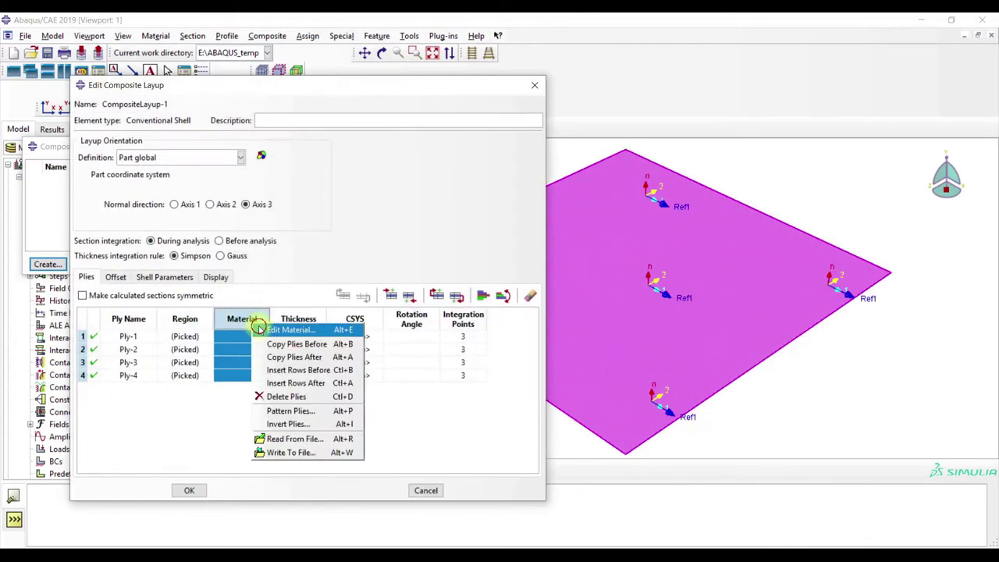
click(289, 327)
click(37, 332)
right_click(297, 318)
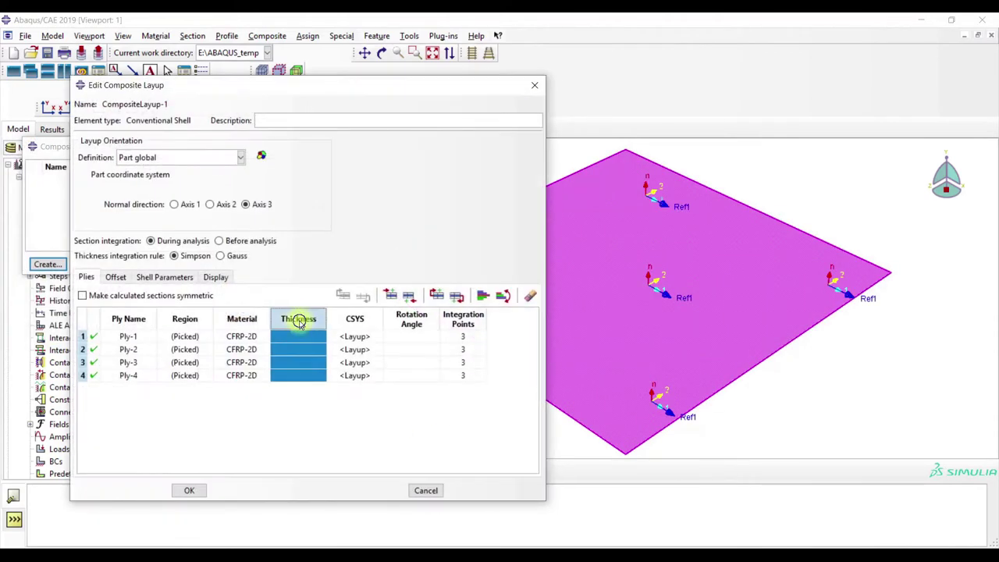
click(307, 325)
text(1)
click(263, 330)
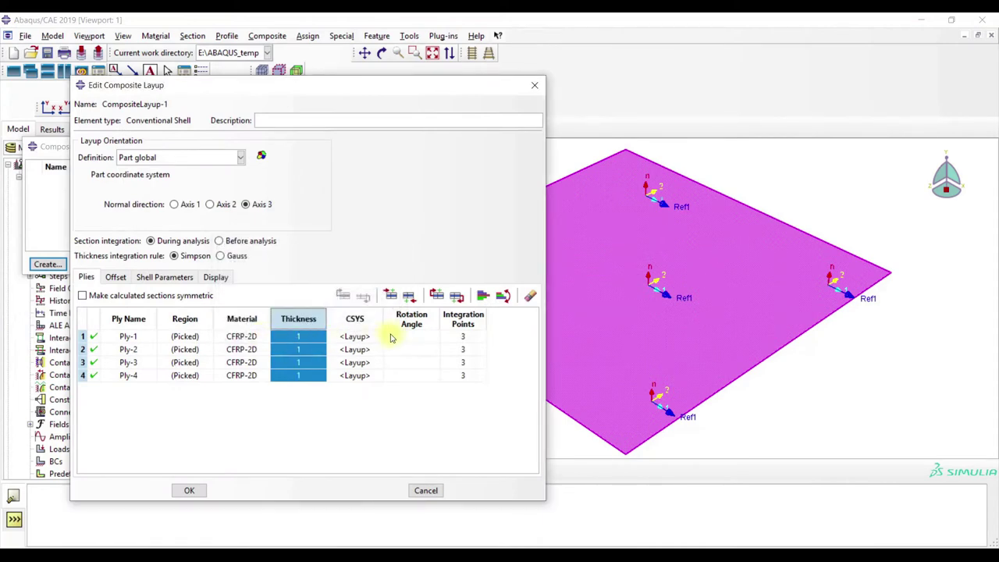
click(411, 336)
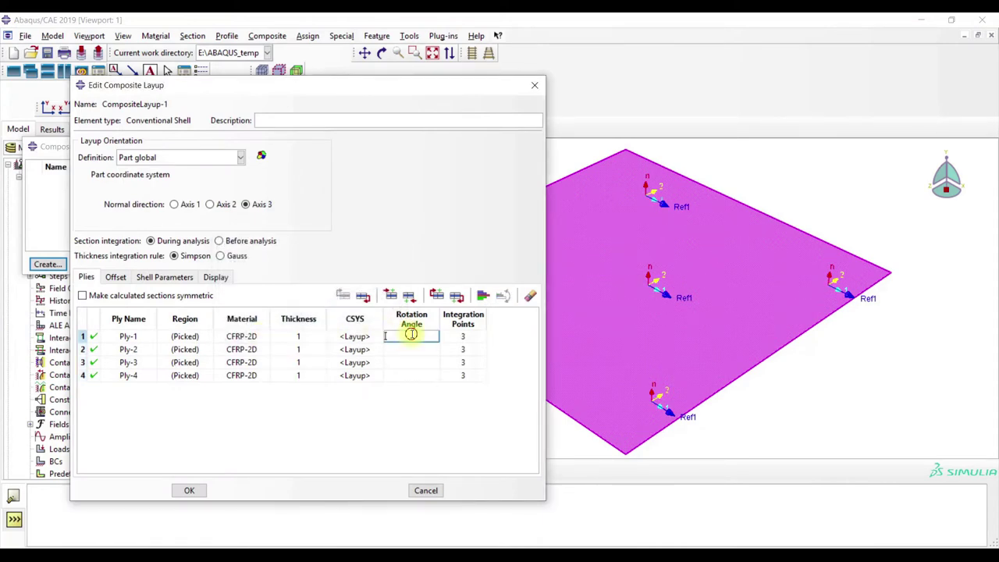
Step through the rotation angle cells of Ply-2 to Ply-4.
click(414, 349)
click(415, 362)
click(414, 375)
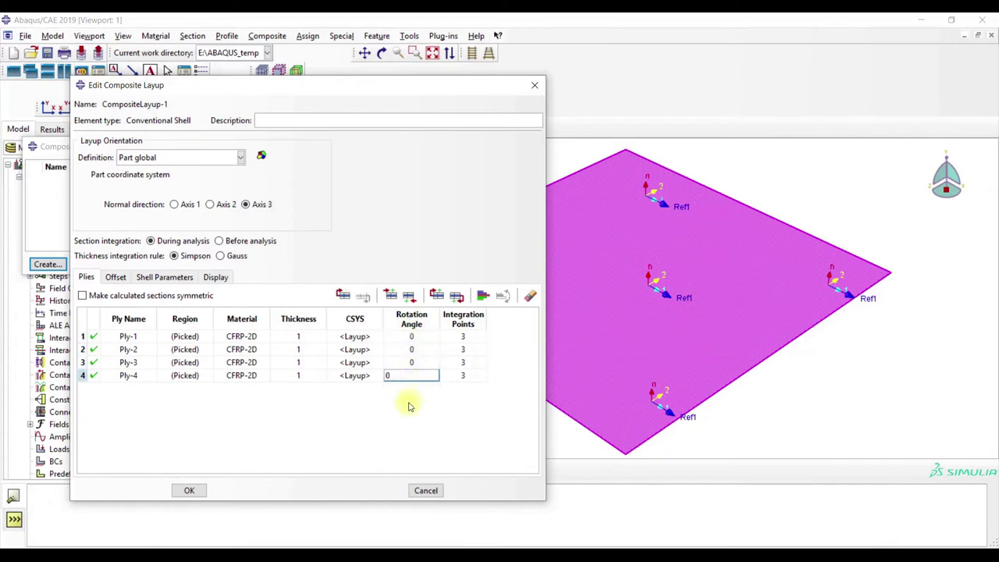
click(410, 363)
click(424, 348)
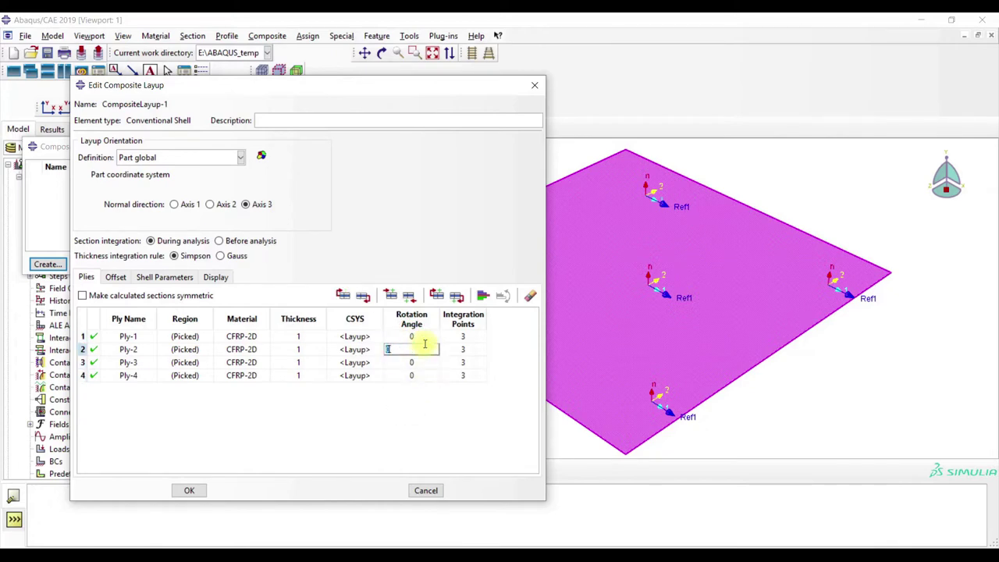
Hide the ply direction-2 arrows, ply normals and layup orientation triad.
click(220, 277)
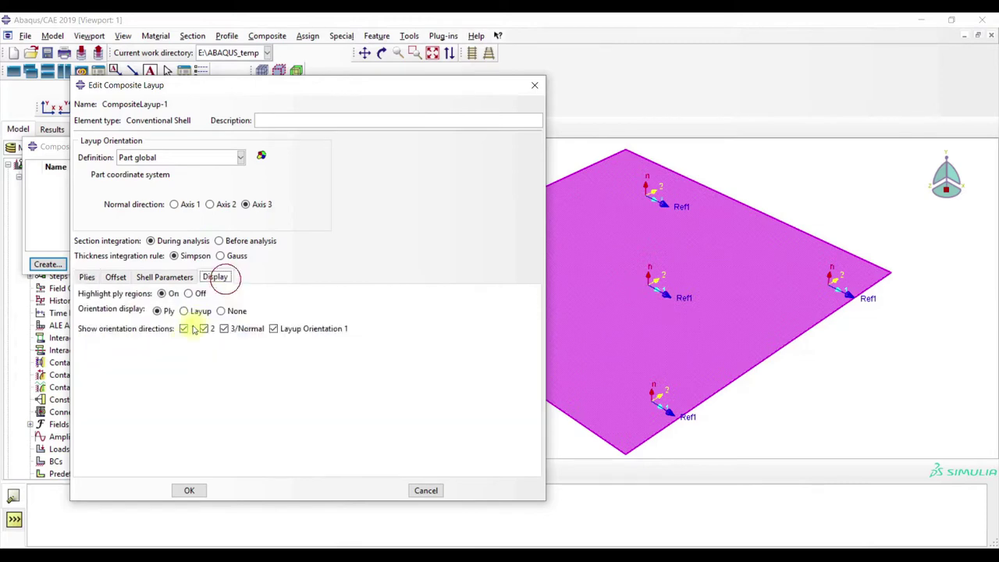
click(204, 329)
click(224, 329)
click(273, 329)
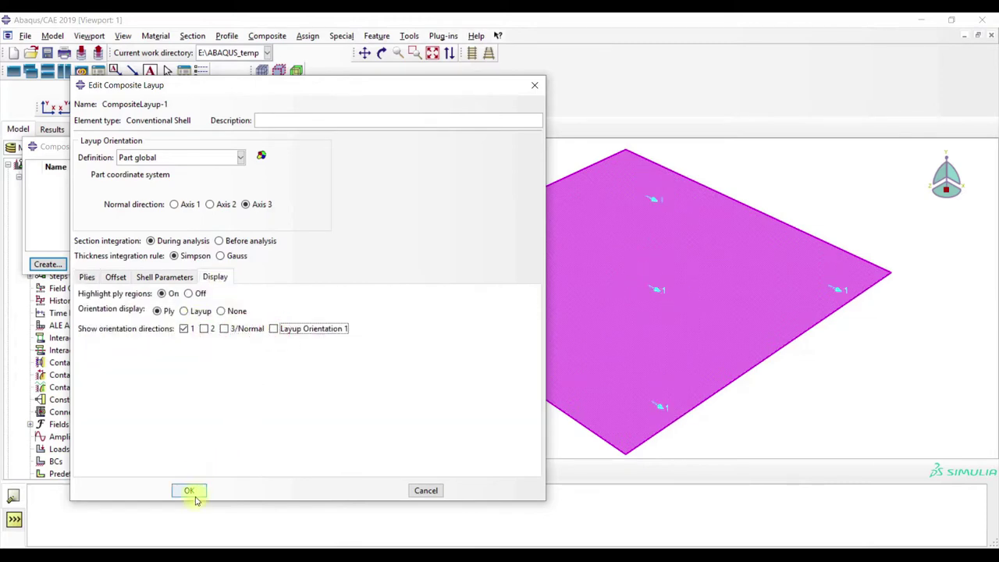
click(88, 277)
Enter ply rotation angles of 45 and -45, with -45 on Ply-4.
click(419, 348)
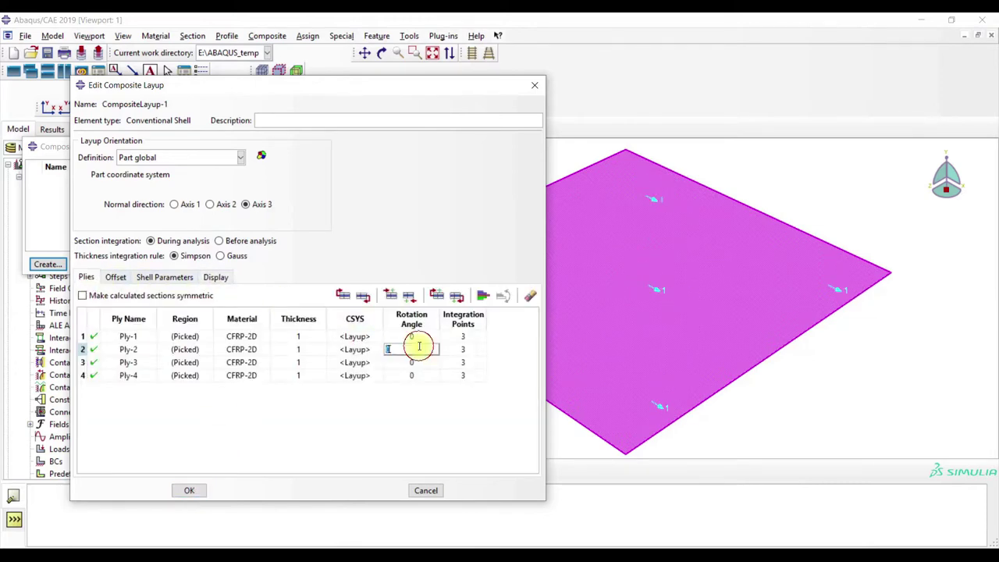
double_click(416, 349)
click(655, 279)
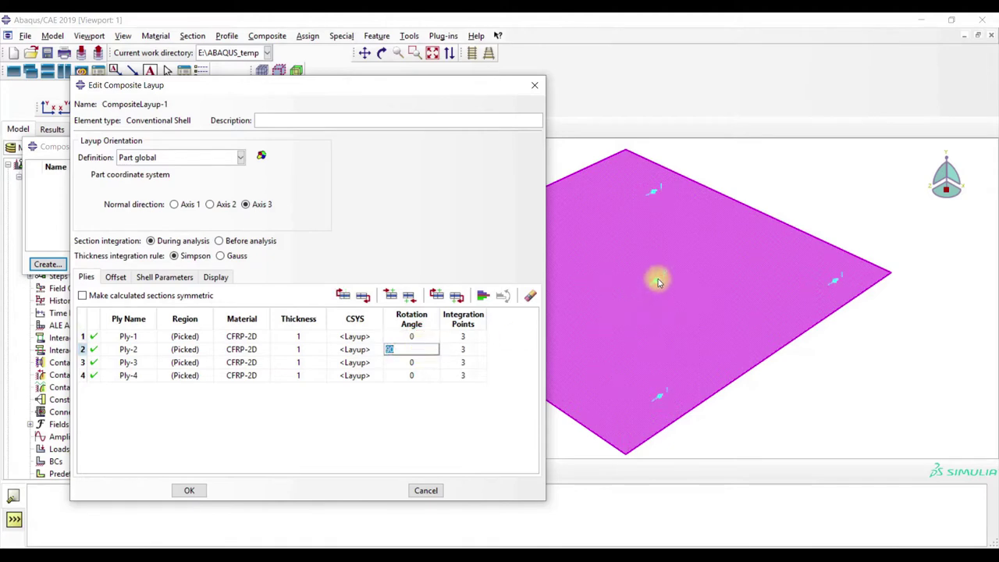
text(45)
double_click(416, 373)
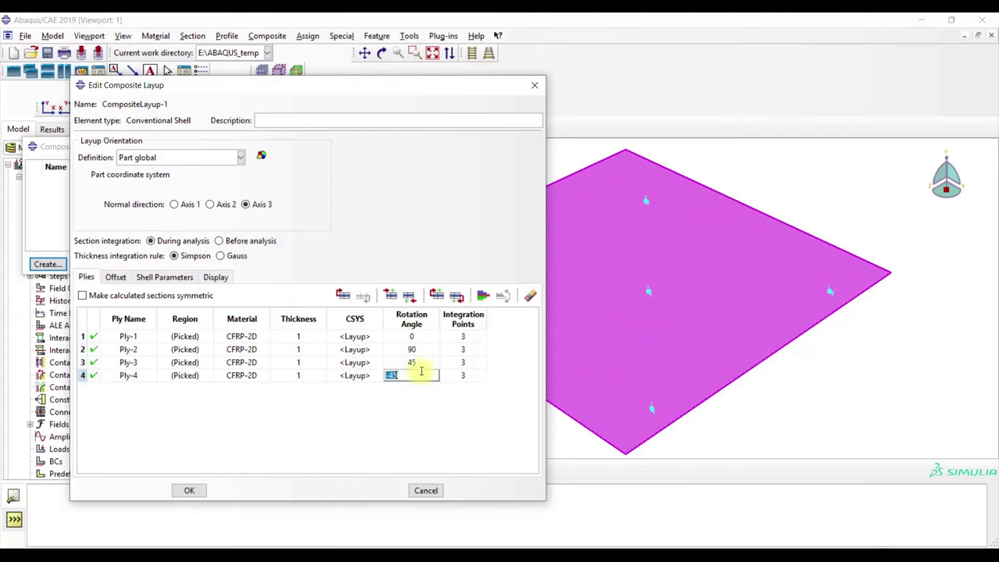
key(Return)
double_click(422, 349)
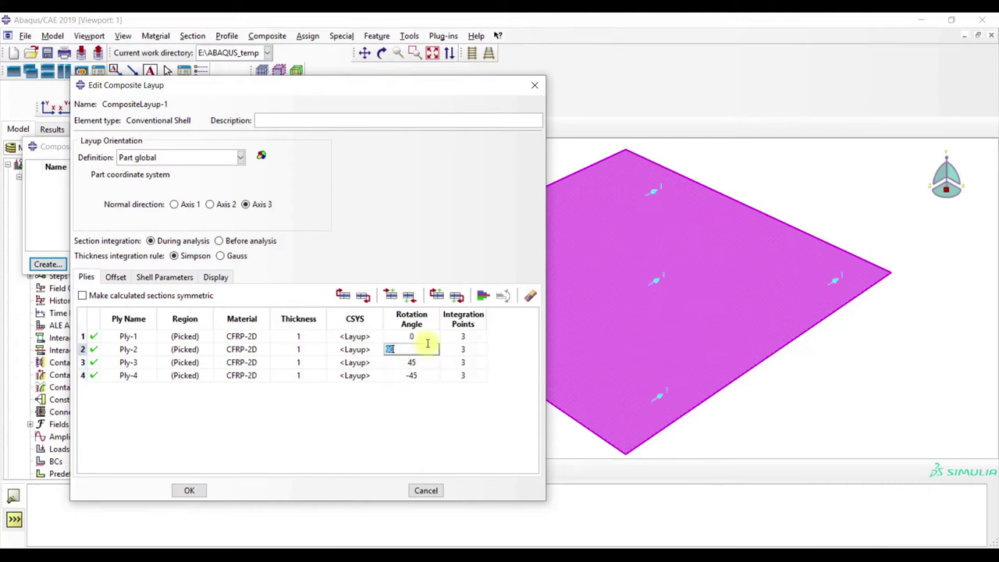
double_click(426, 334)
double_click(426, 351)
Show all ply orientation directions and the layup orientation triad again.
click(216, 277)
click(206, 328)
click(297, 328)
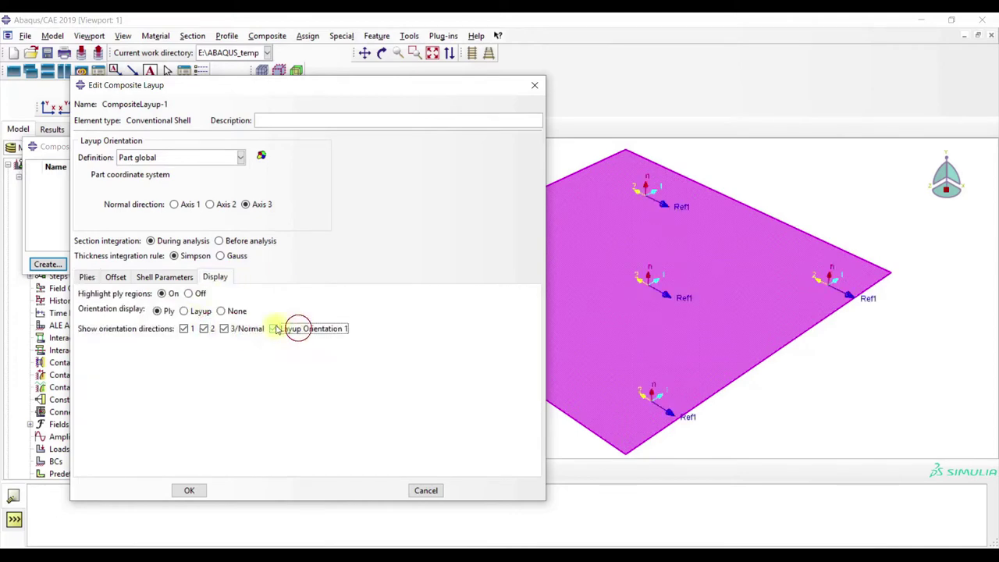
click(87, 277)
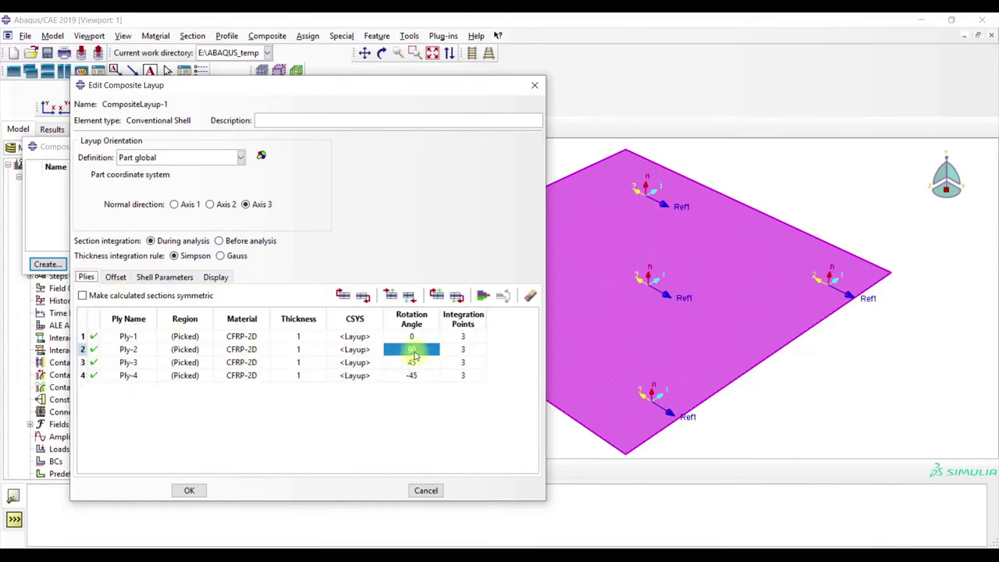
Set the remaining ply angles to 0 and create CompositeLayup-1.
text(0)
double_click(412, 362)
text(0)
double_click(411, 376)
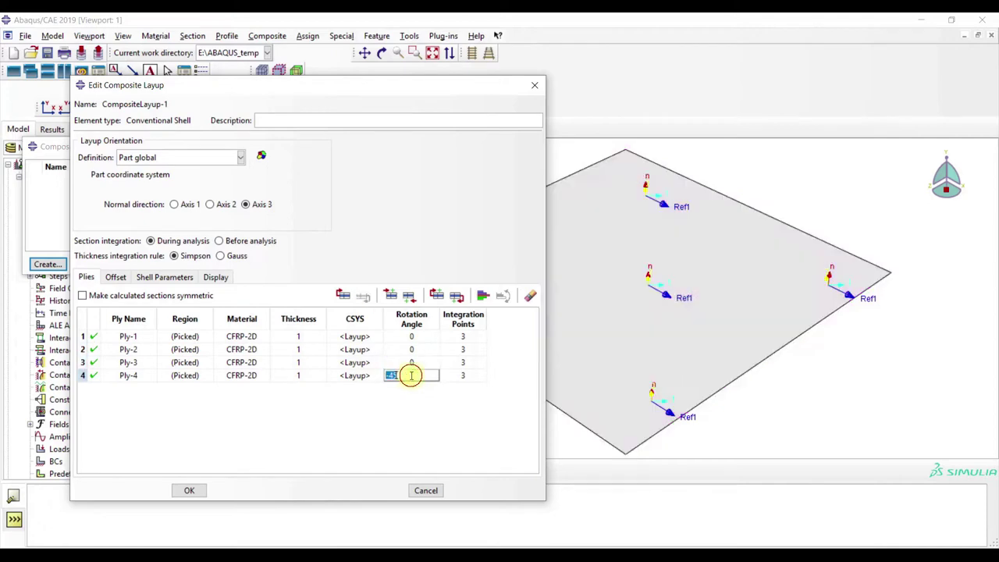
text(0)
double_click(413, 362)
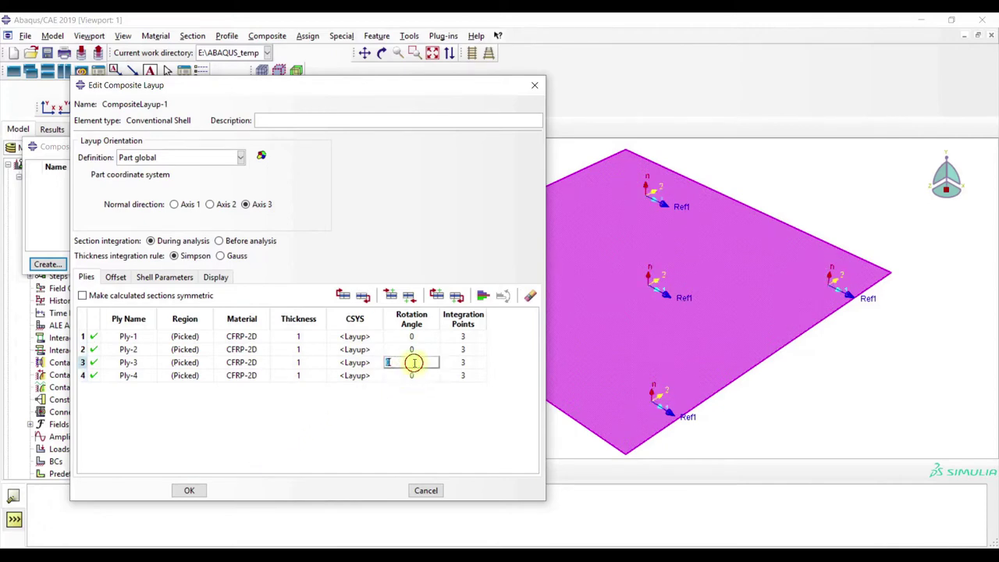
click(189, 490)
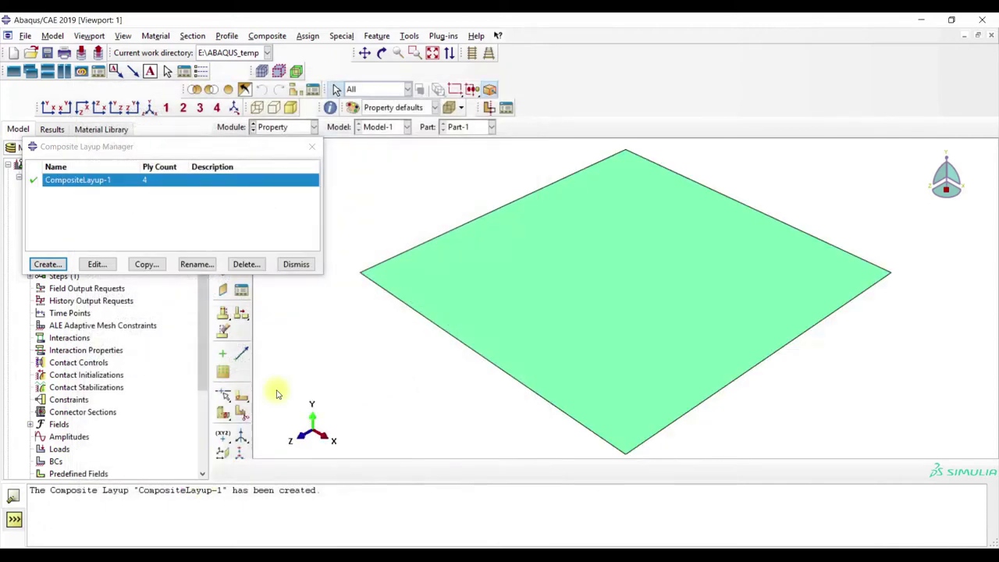
Add an instance of the plate to the assembly.
click(312, 147)
click(283, 126)
click(289, 163)
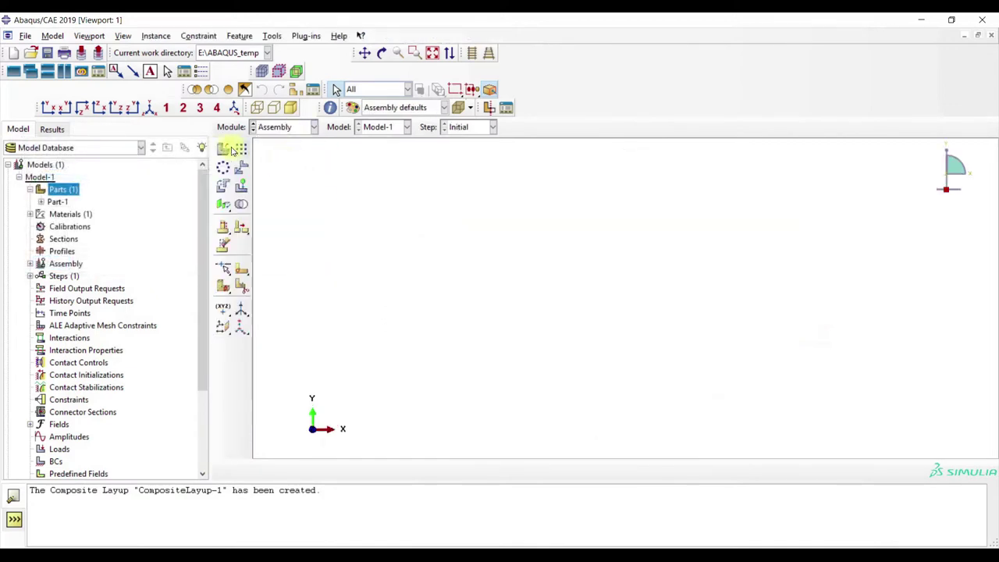
click(225, 148)
click(32, 367)
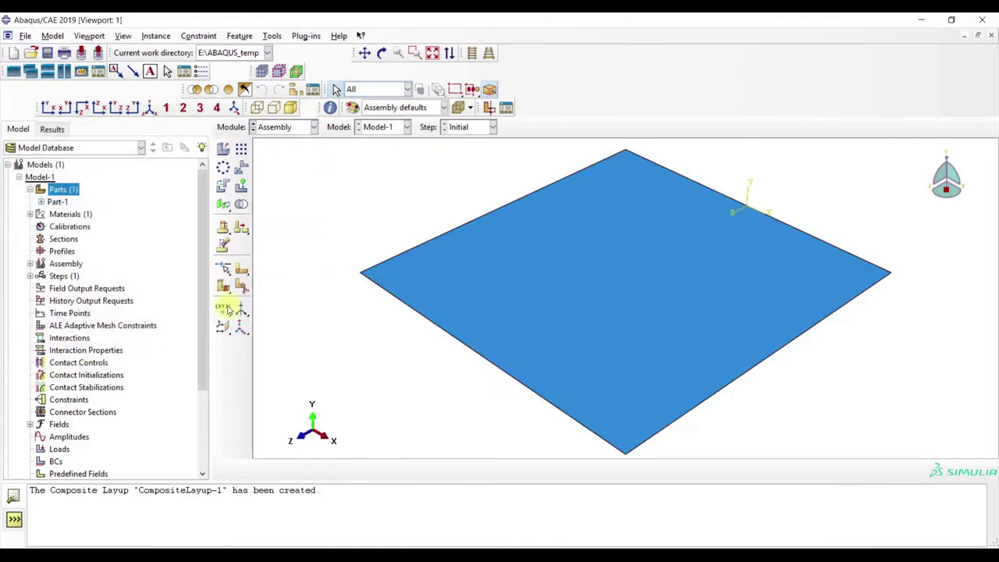
Create Step-1 as a Static, General analysis step.
click(275, 127)
click(277, 177)
click(240, 152)
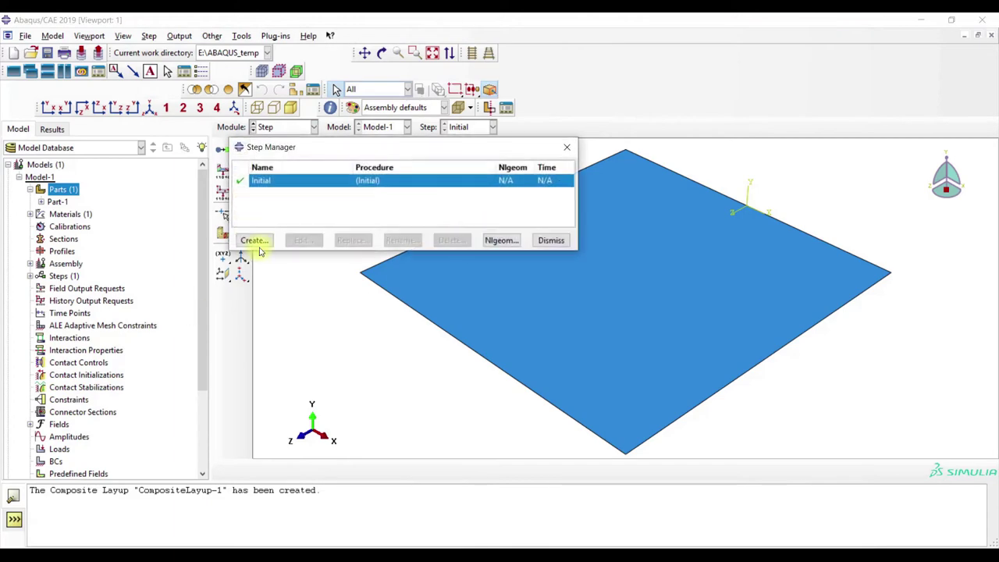
click(256, 241)
click(47, 521)
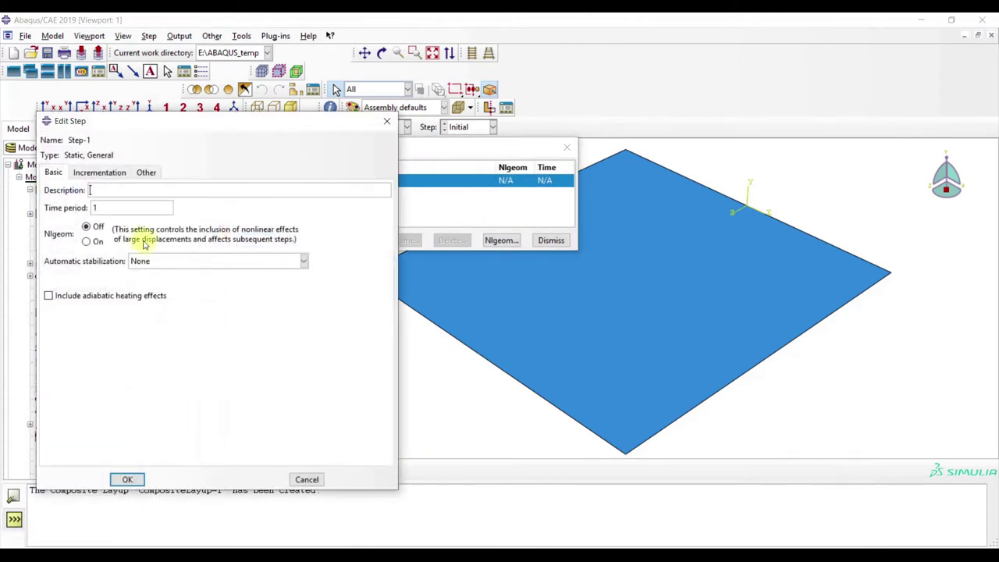
Set initial and maximum increment size to 0.01 with up to 300 increments.
click(99, 173)
click(102, 237)
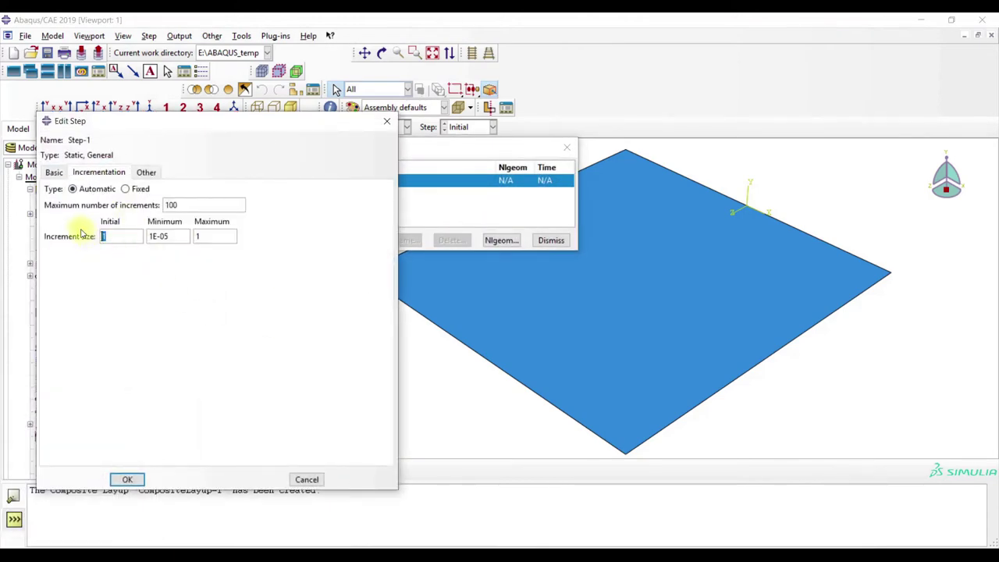
double_click(205, 235)
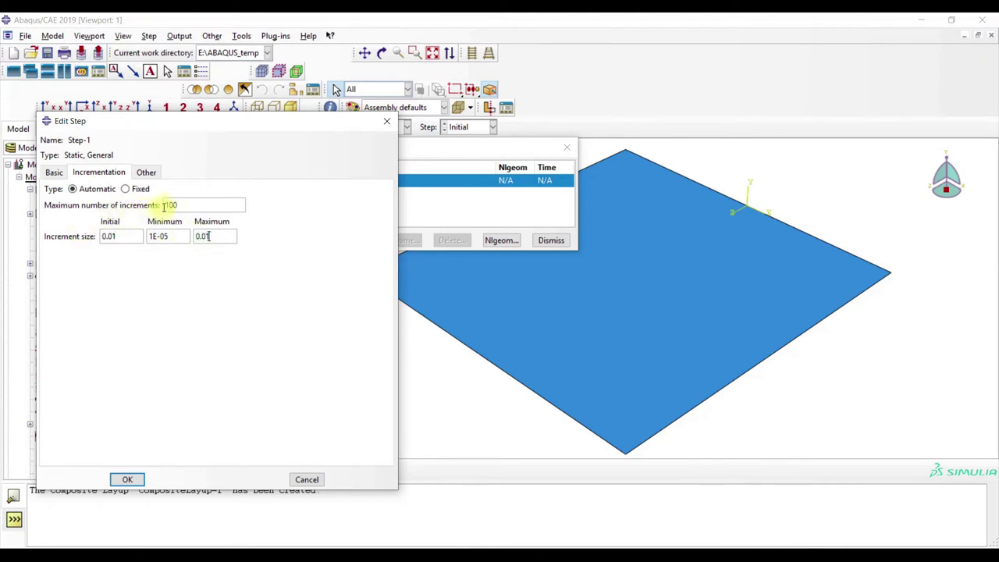
text(300)
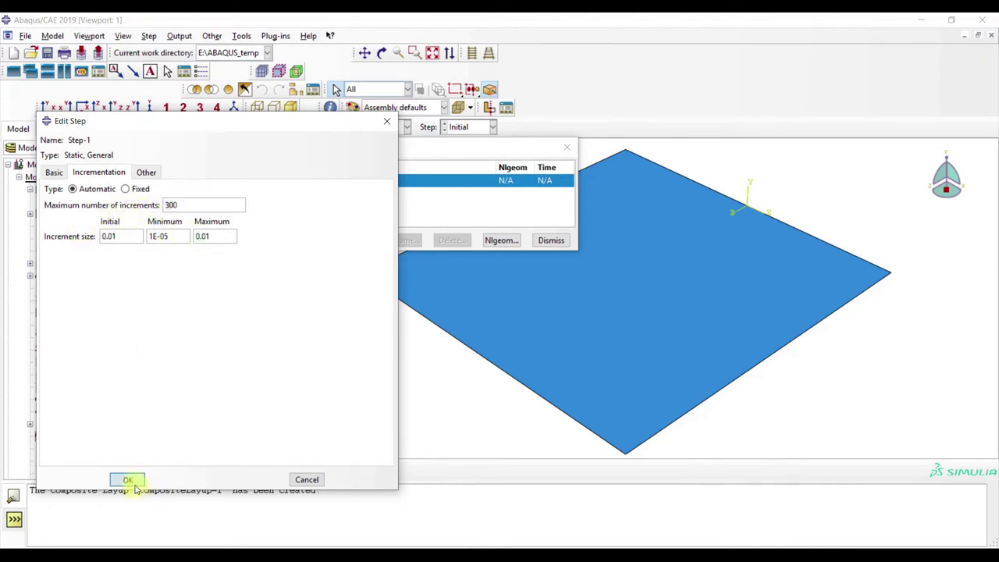
click(130, 481)
click(567, 148)
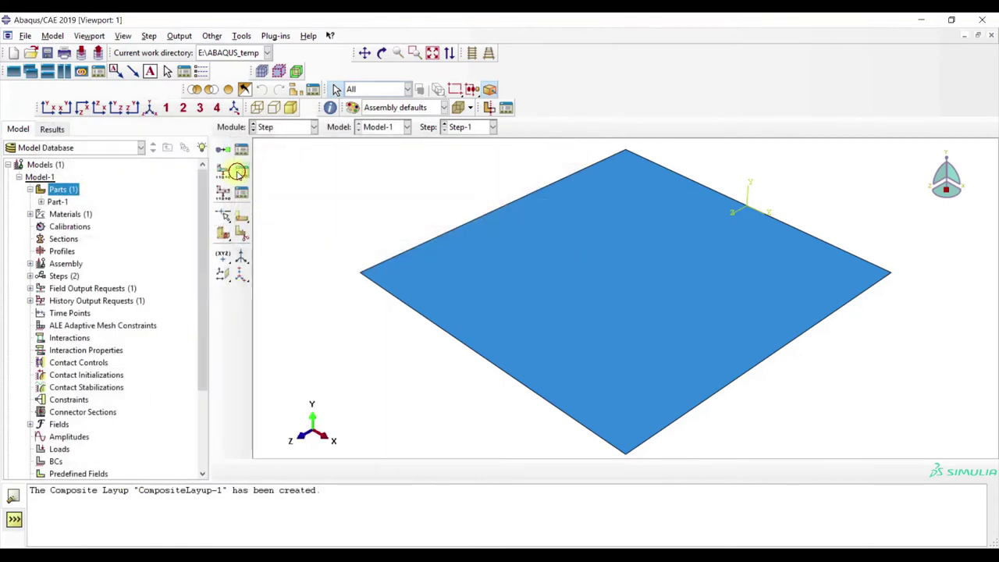
Create a field output request on CompositeLayup-1 that includes Mises stress.
click(238, 171)
click(39, 410)
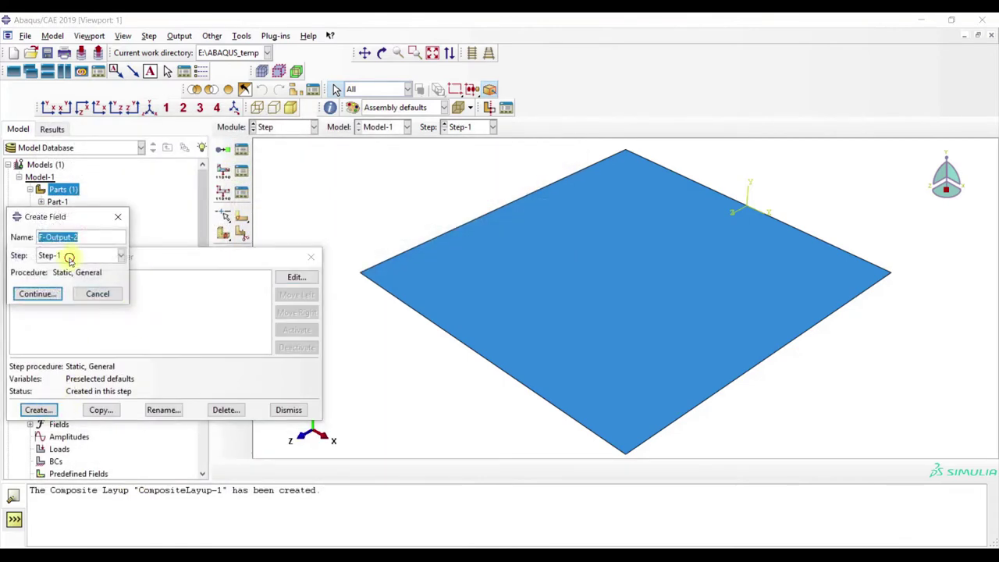
click(28, 295)
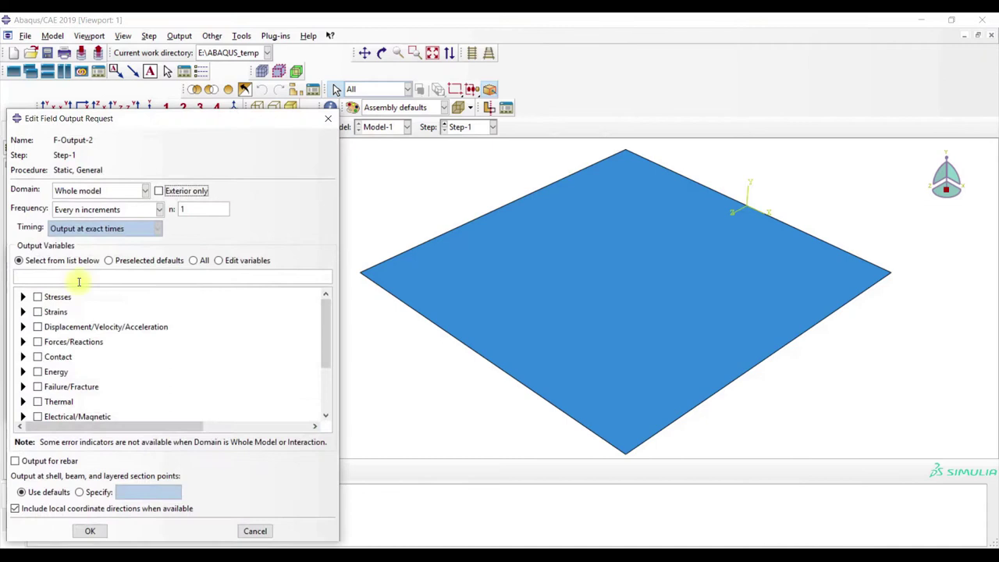
click(107, 195)
click(121, 242)
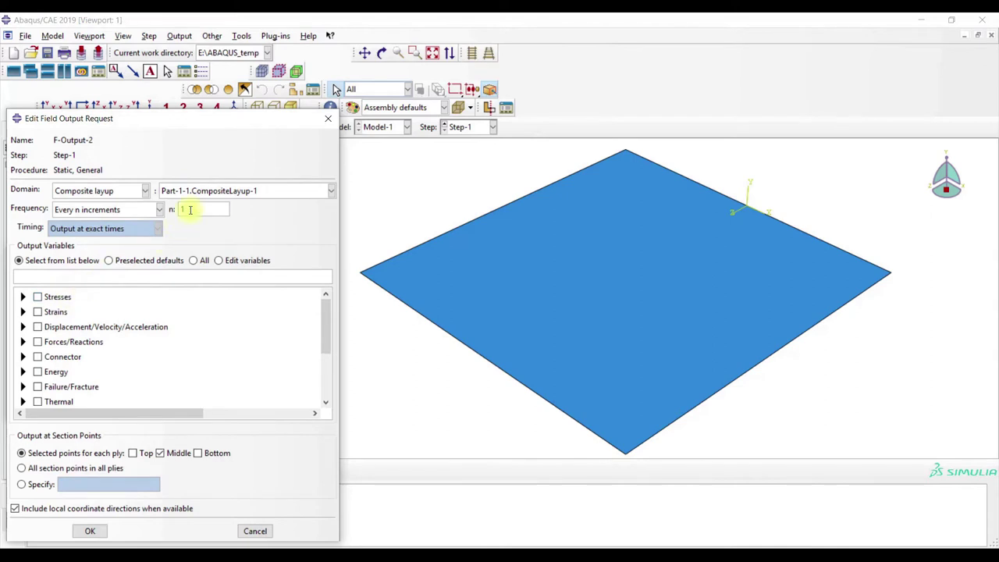
click(22, 297)
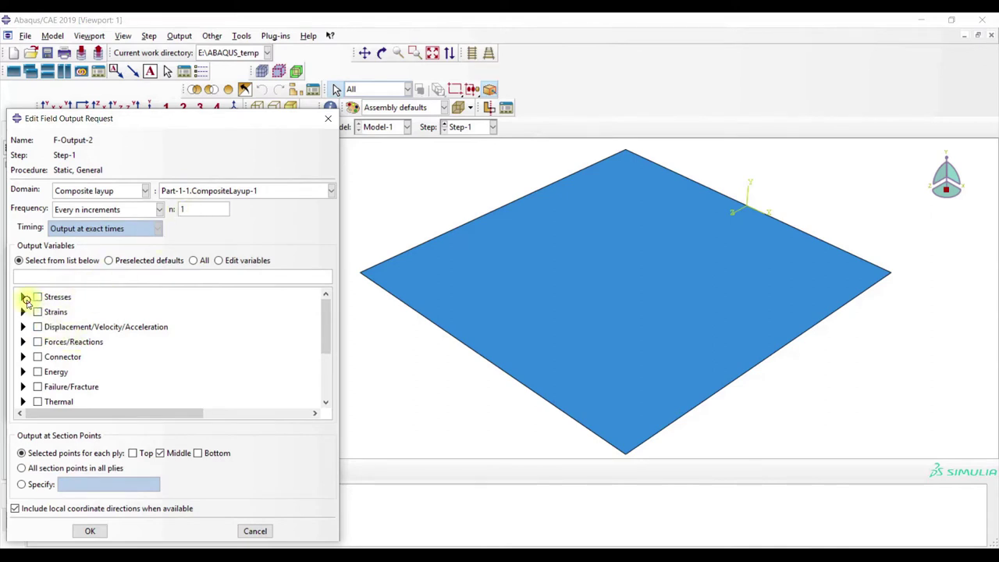
click(54, 321)
click(24, 299)
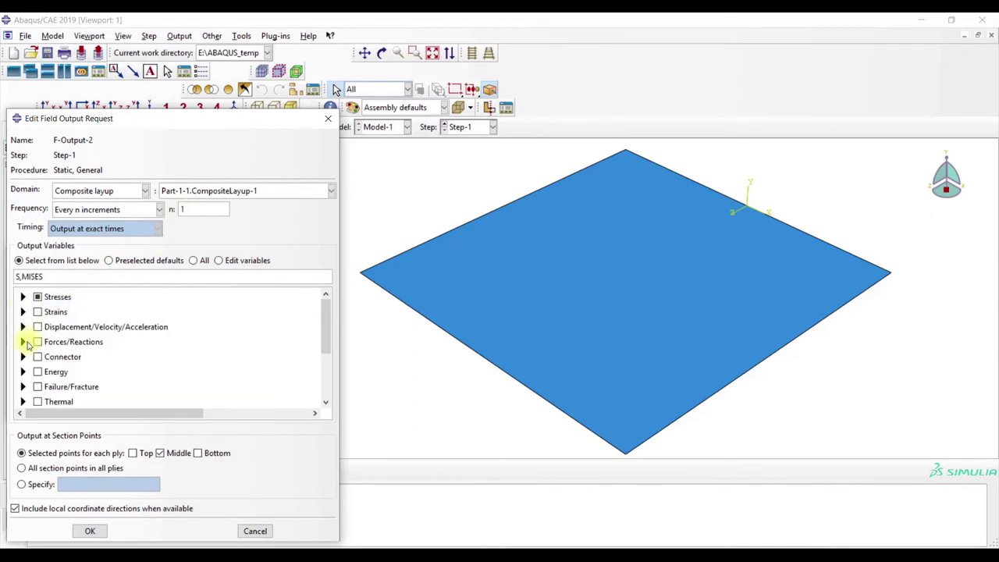
Add Hashin criteria HSNFTCRT, HSNFCCRT, HSNMTCRT and HSNMCCRT and save the request.
click(23, 386)
scroll(52, 359, down, 5)
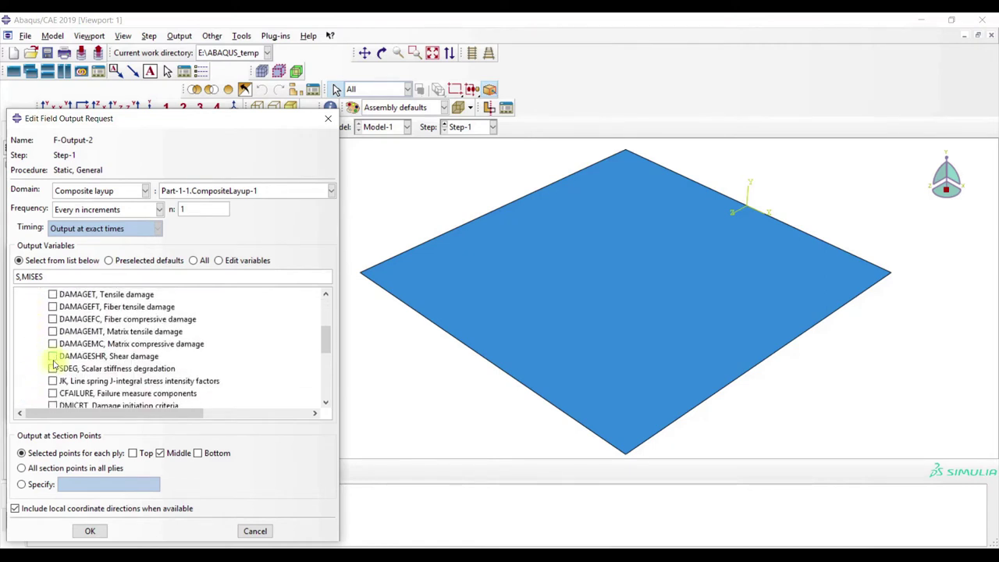
click(53, 340)
click(53, 352)
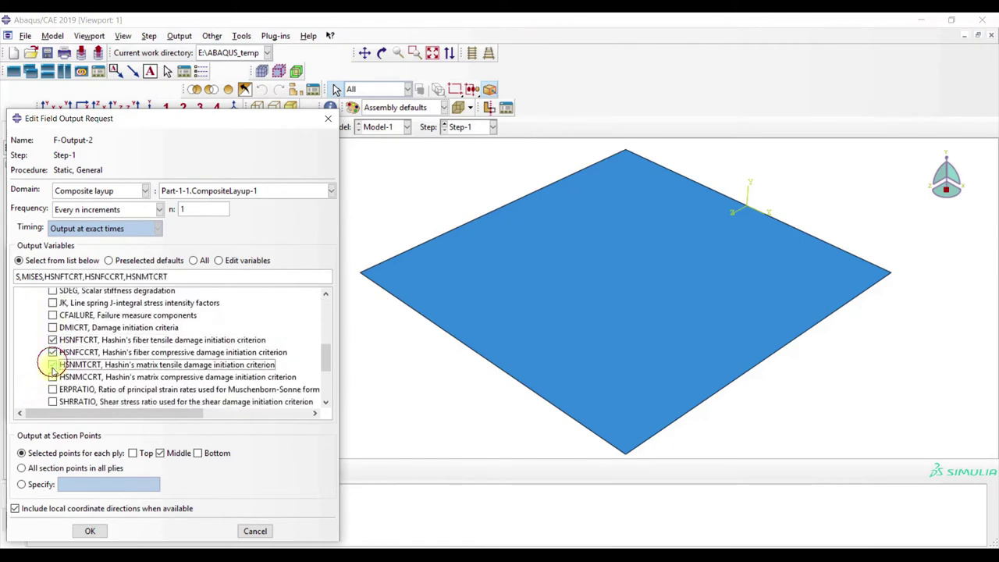
click(52, 364)
click(52, 377)
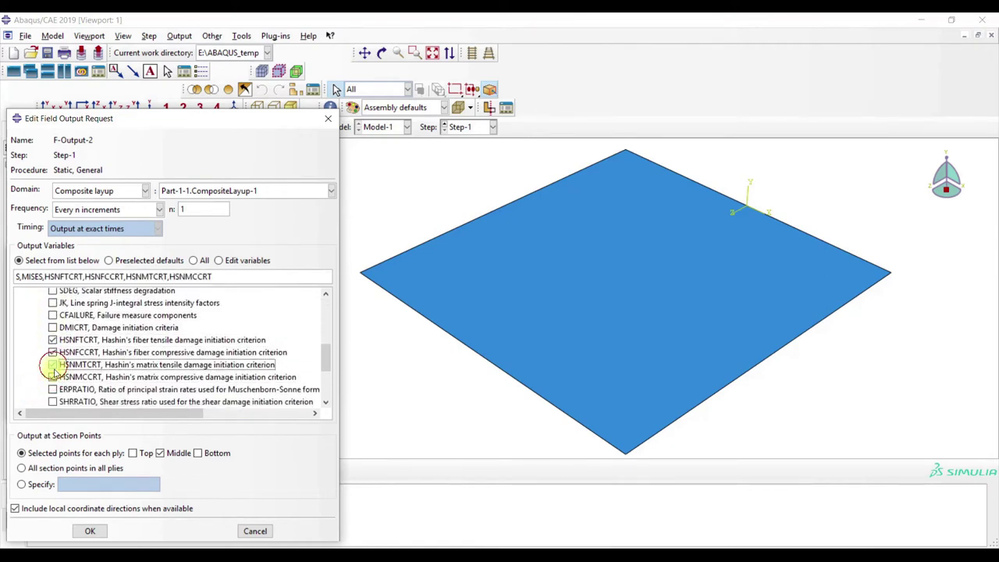
click(89, 531)
click(310, 257)
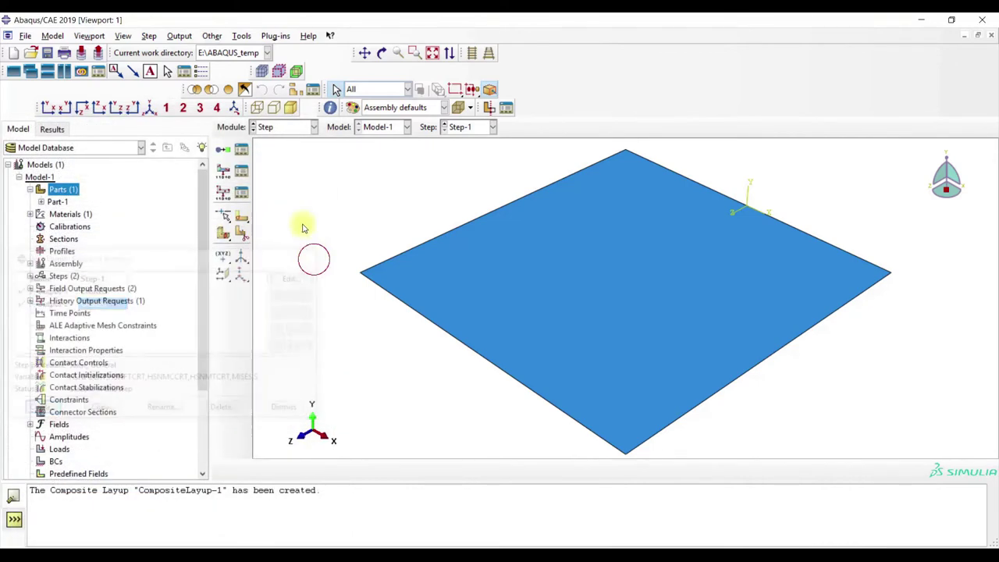
In the Load module, create Displacement/Rotation condition BC-1 on the plate's lower-right edge.
click(269, 128)
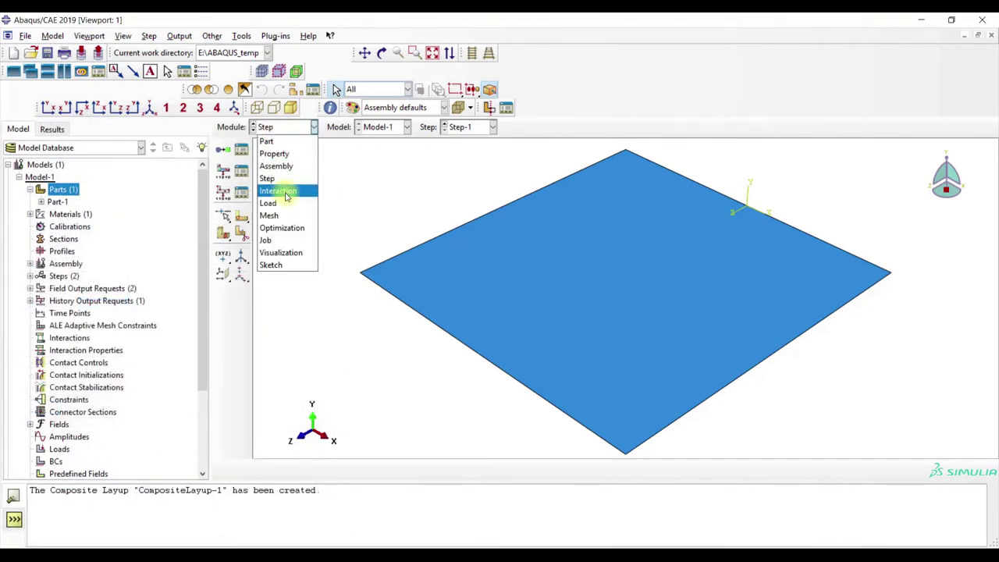
click(277, 203)
click(241, 170)
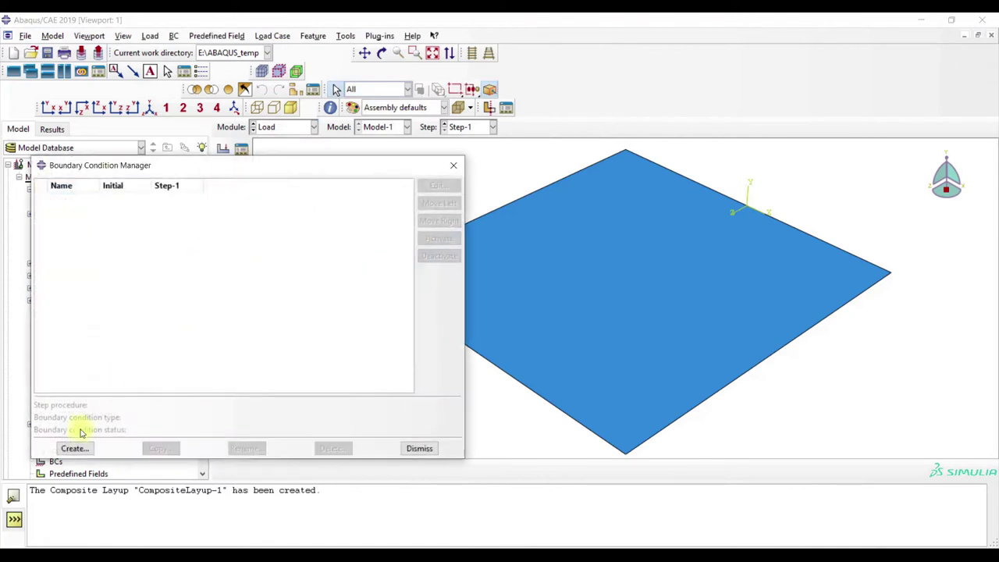
click(71, 446)
click(167, 330)
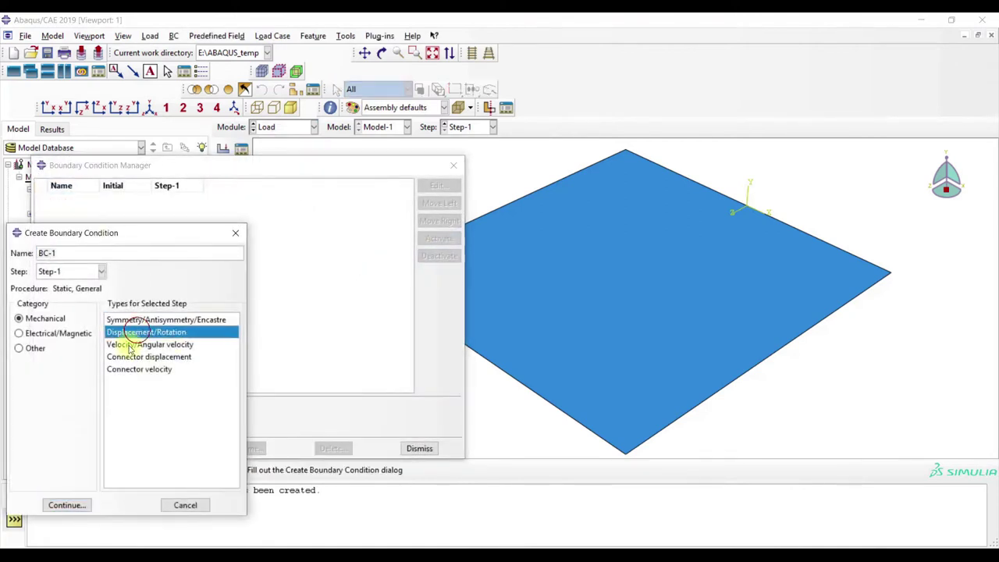
click(66, 504)
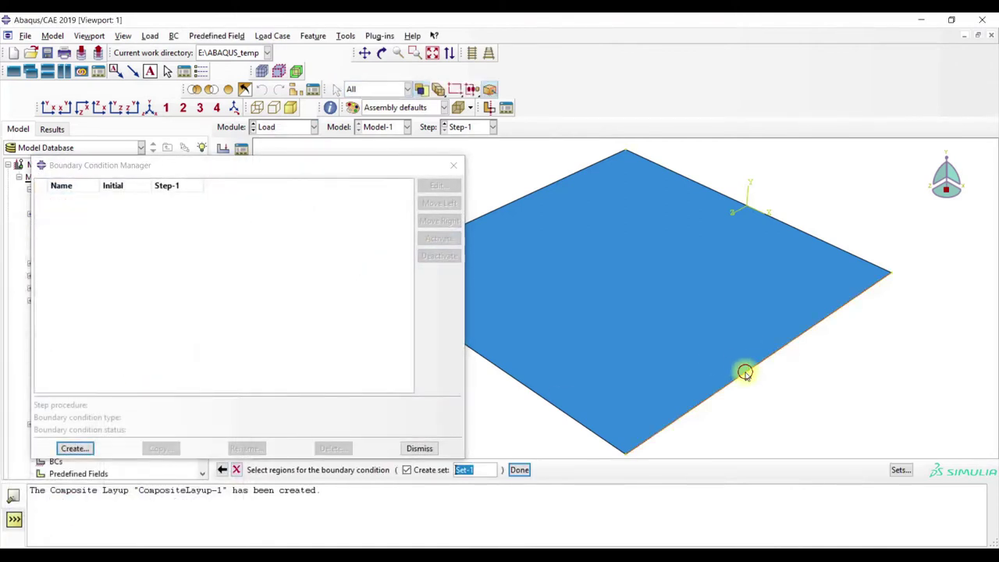
click(745, 373)
click(519, 470)
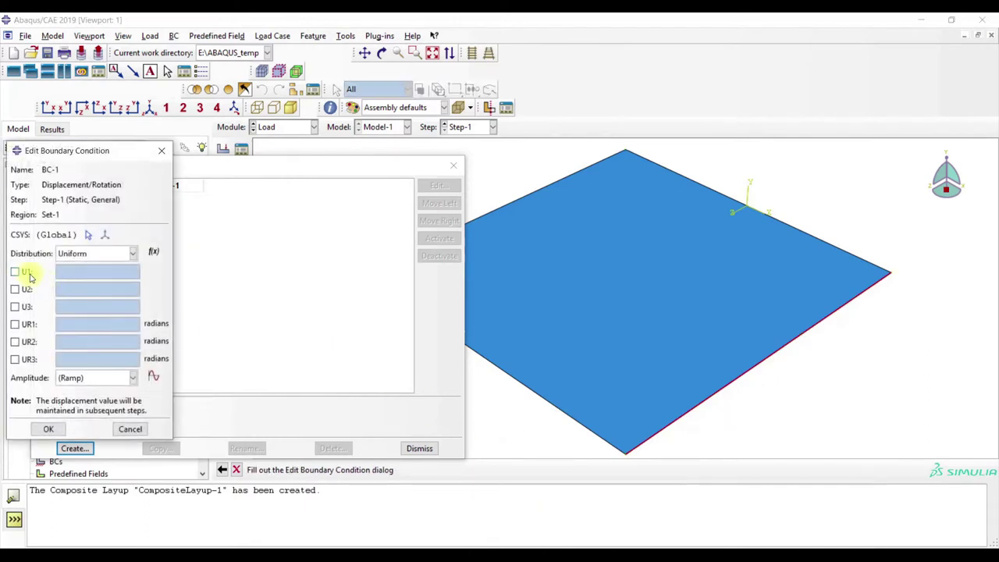
Fix all six degrees of freedom, U1, U2, U3, UR1, UR2 and UR3, on that edge.
click(26, 290)
click(25, 271)
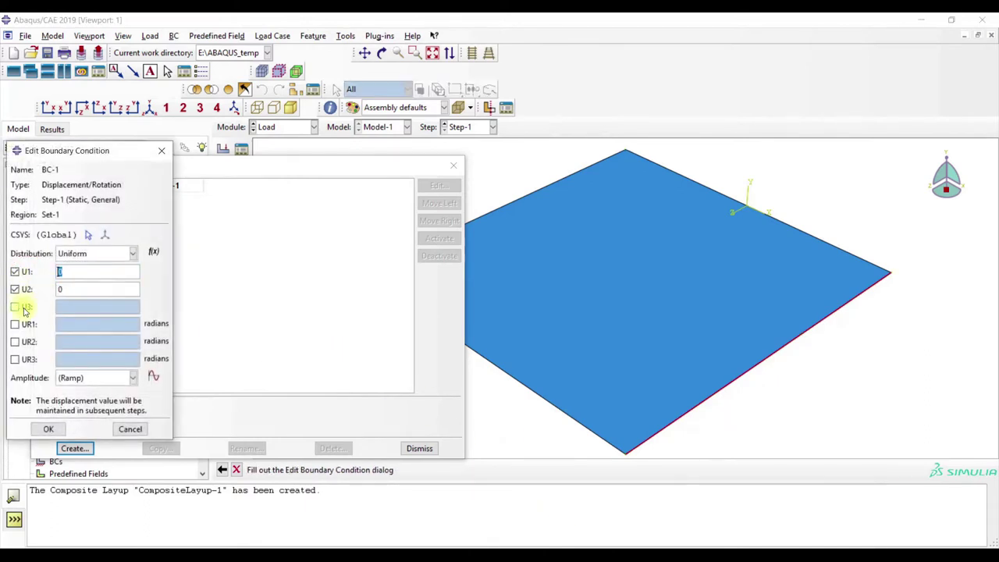
click(21, 307)
click(21, 325)
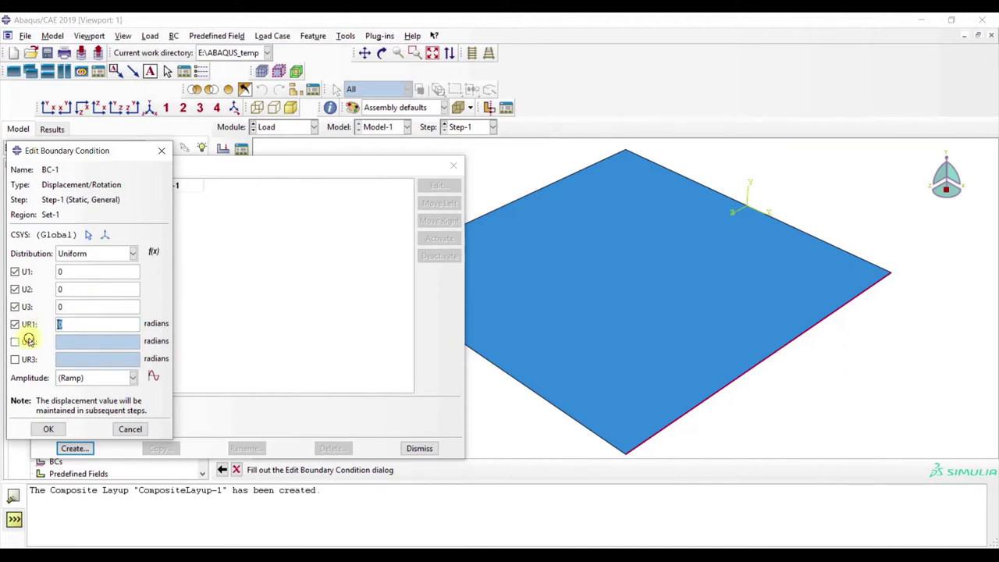
click(21, 342)
click(21, 360)
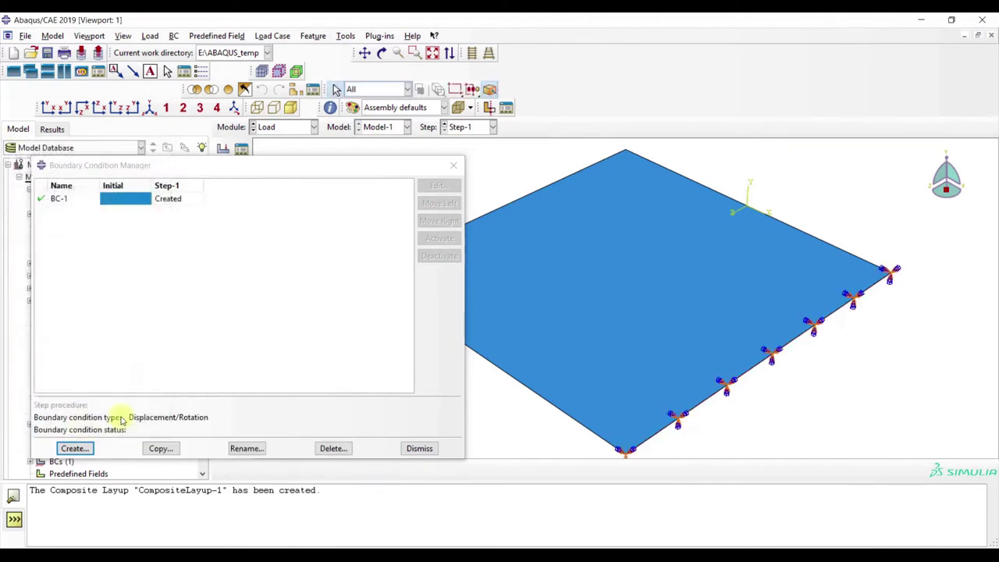
Add BC-2 on the plate's top-left edge with a U1 displacement of 1.
click(78, 447)
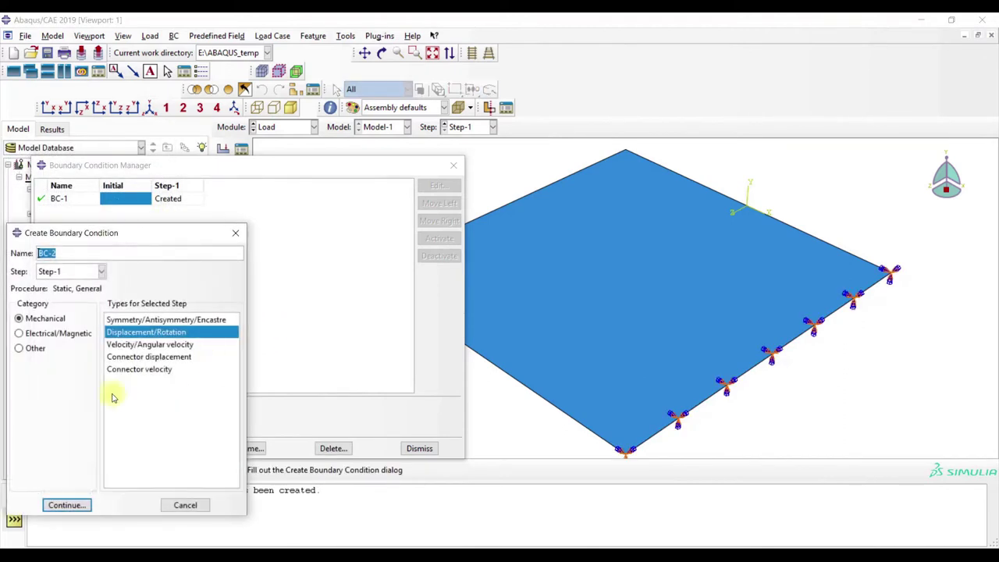
click(64, 505)
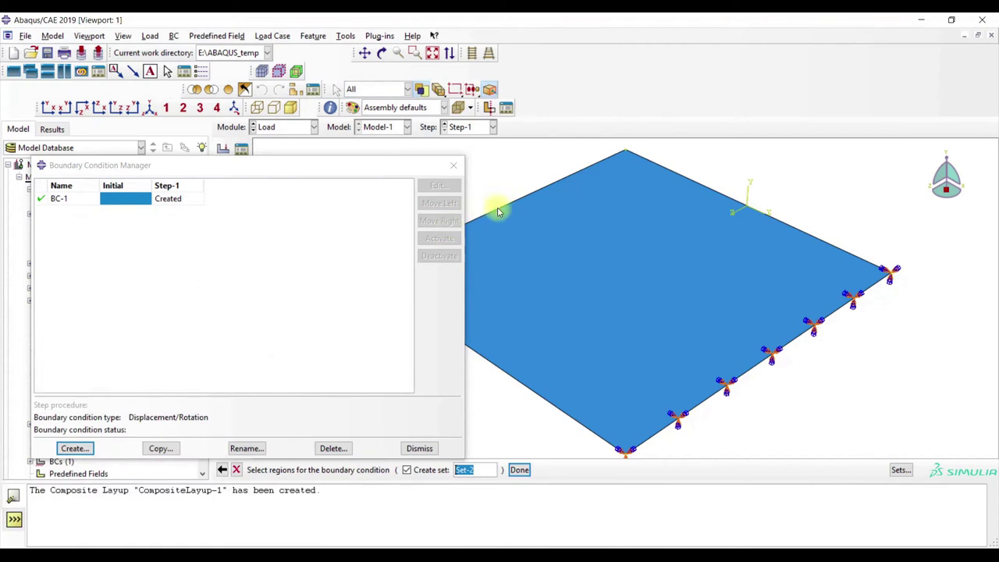
click(497, 211)
click(519, 469)
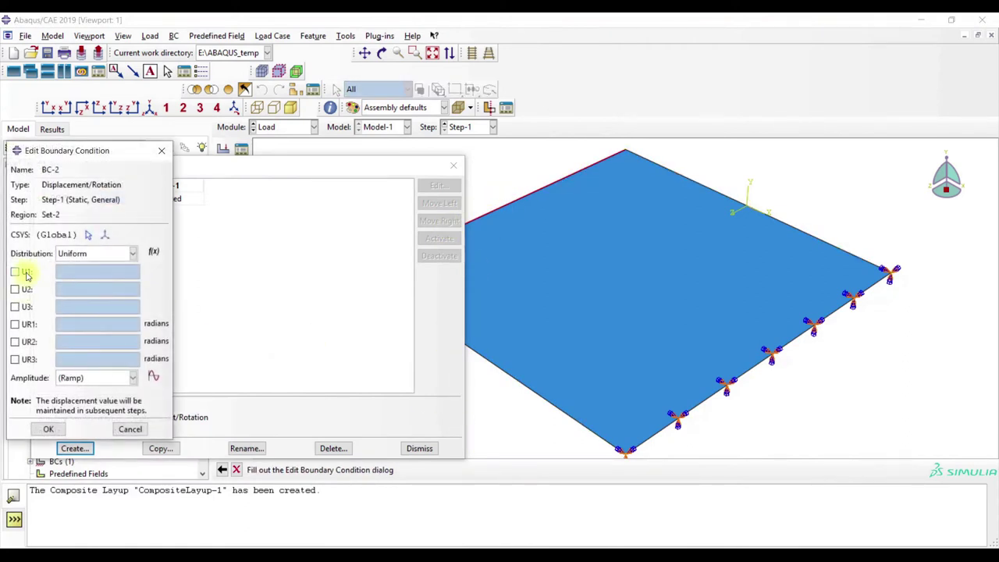
click(26, 273)
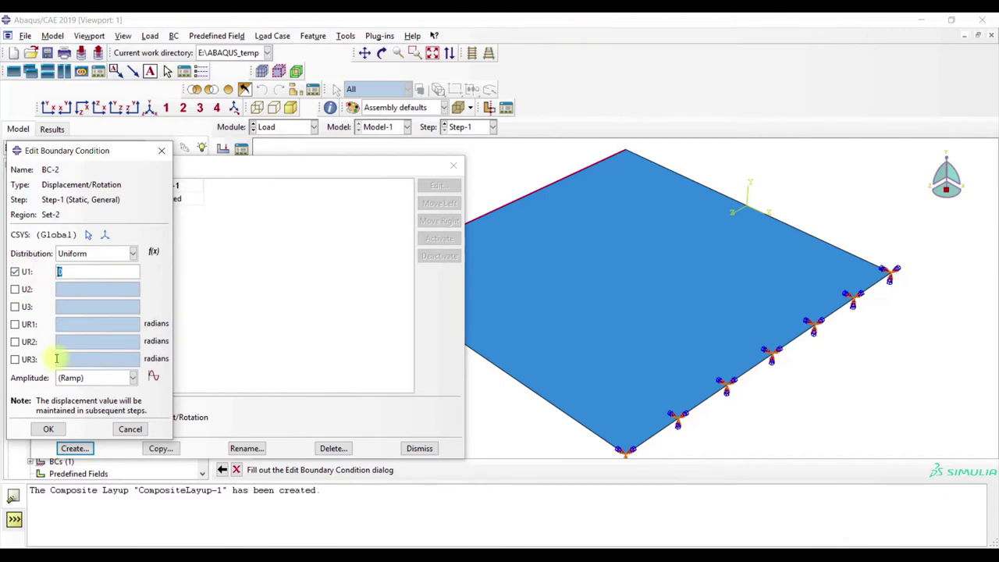
click(48, 430)
Review the BC-2 and BC-1 settings, then close the boundary condition manager.
double_click(191, 213)
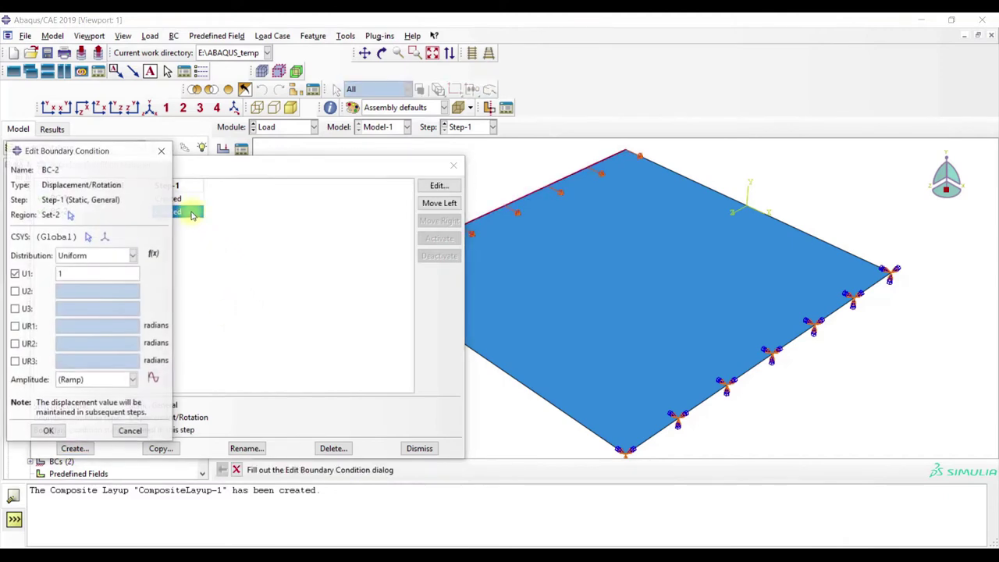
double_click(191, 200)
click(422, 164)
click(454, 165)
click(312, 127)
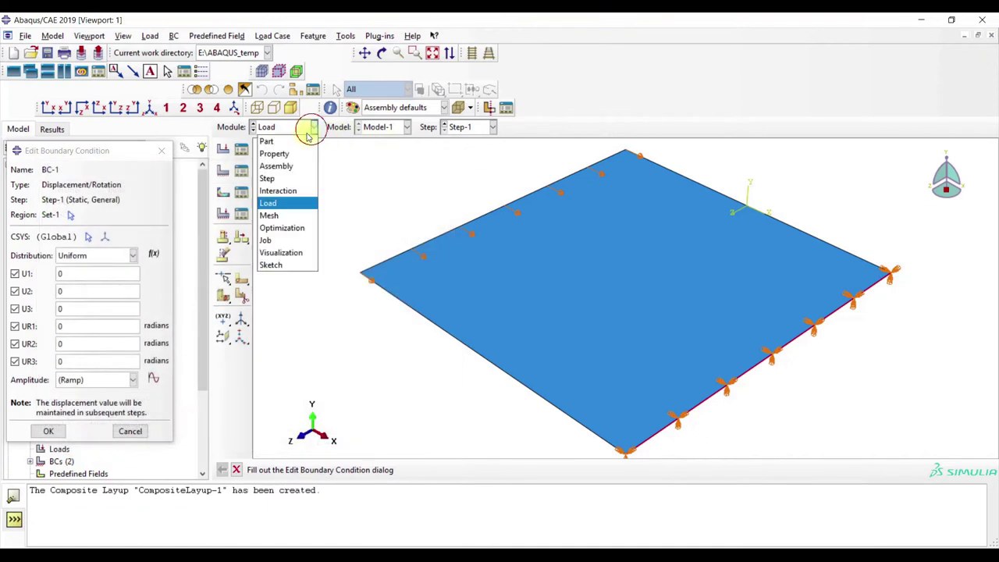
In the Mesh module, set the object to Part-1 and assign S4R shell elements.
click(283, 214)
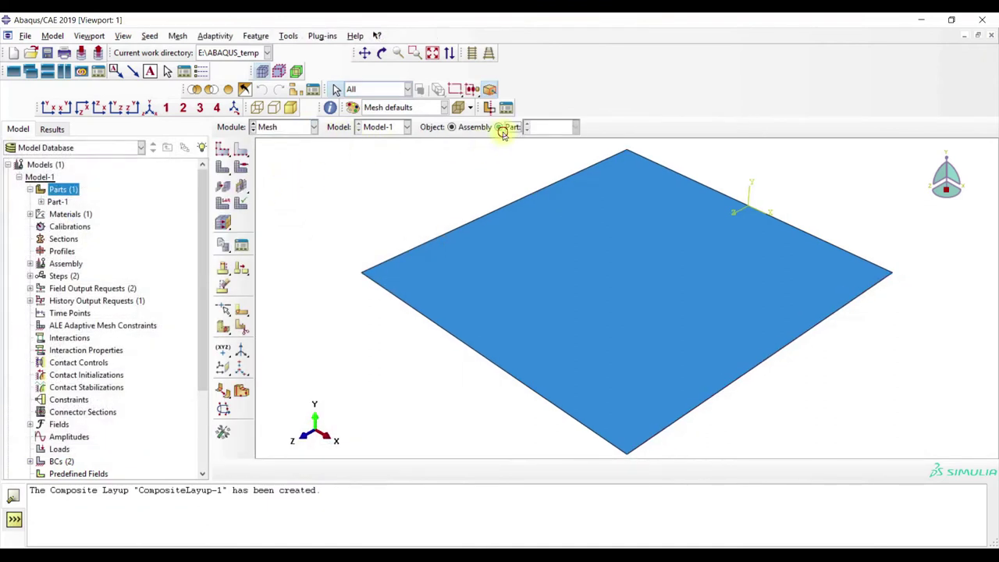
click(499, 127)
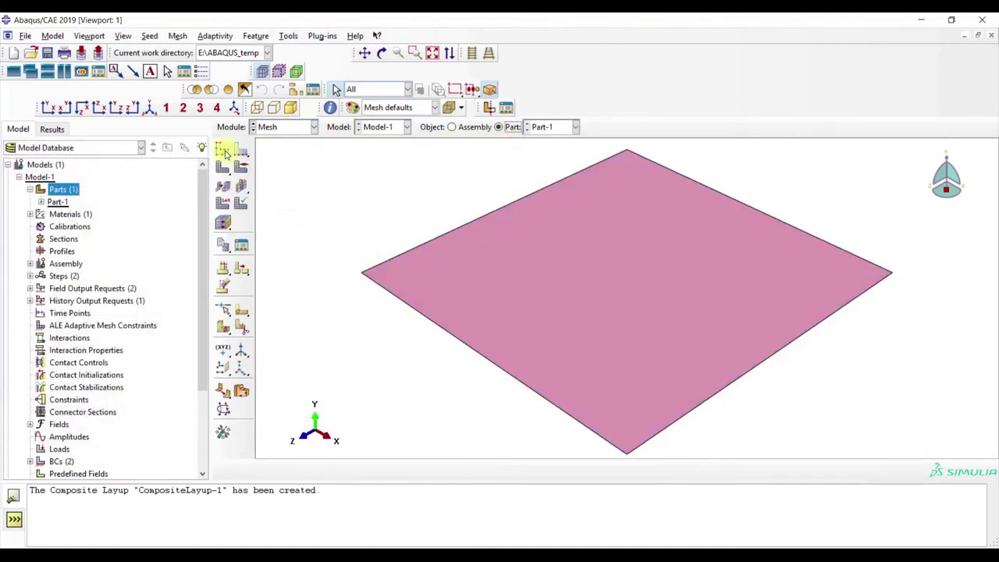
click(223, 204)
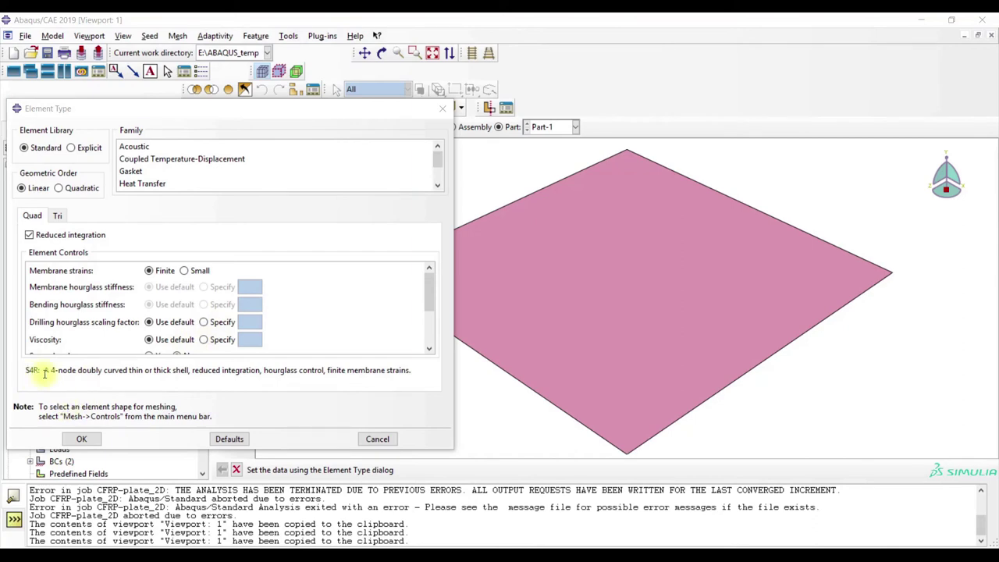
click(81, 441)
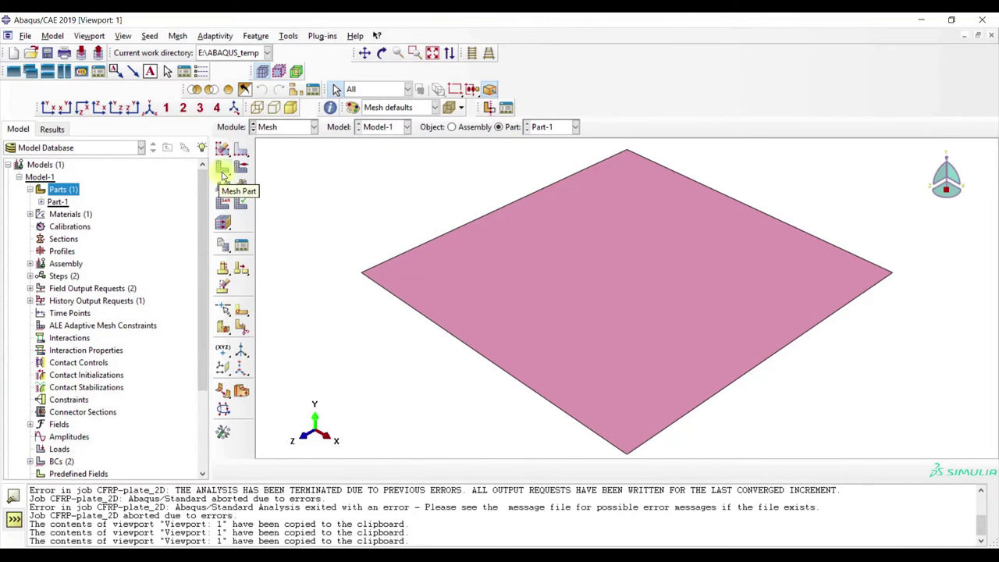
Seed Part-1 with global size 1 and mesh it into 2500 elements.
click(227, 148)
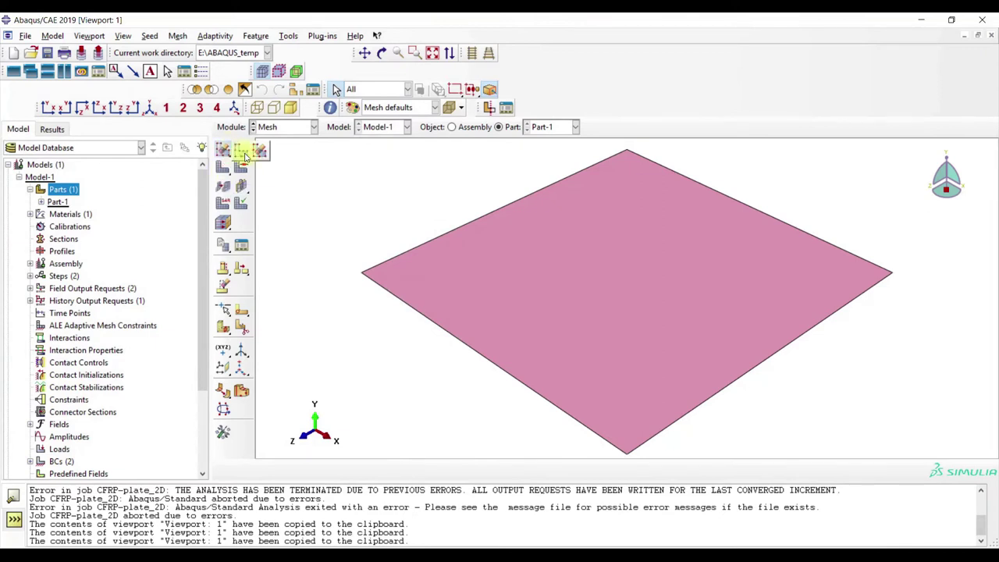
click(244, 155)
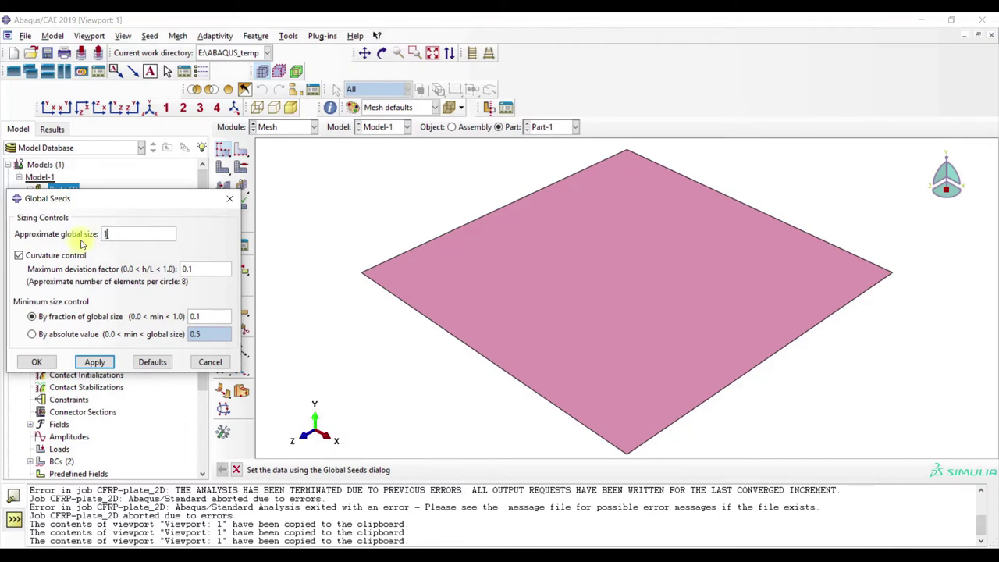
click(96, 362)
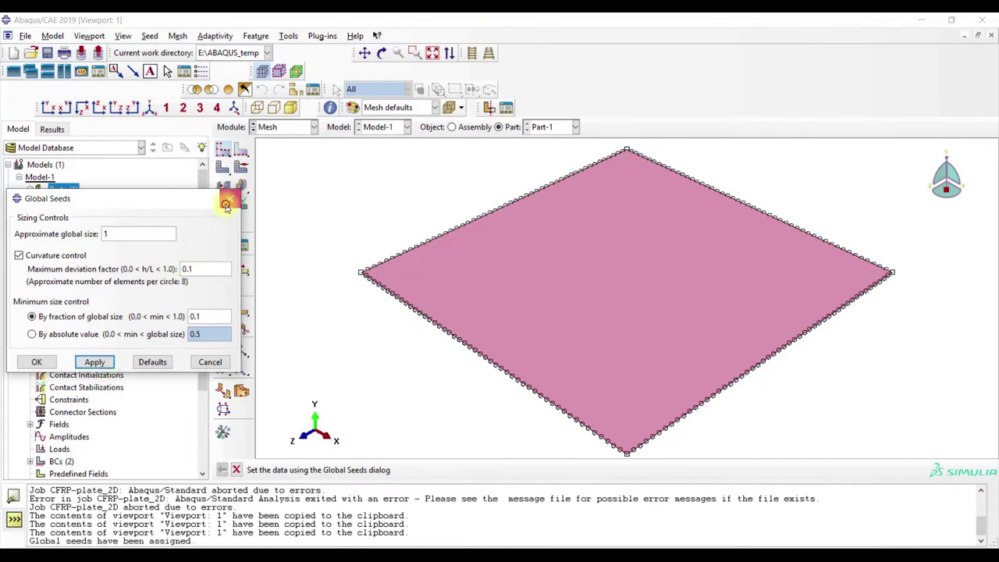
click(226, 204)
click(224, 168)
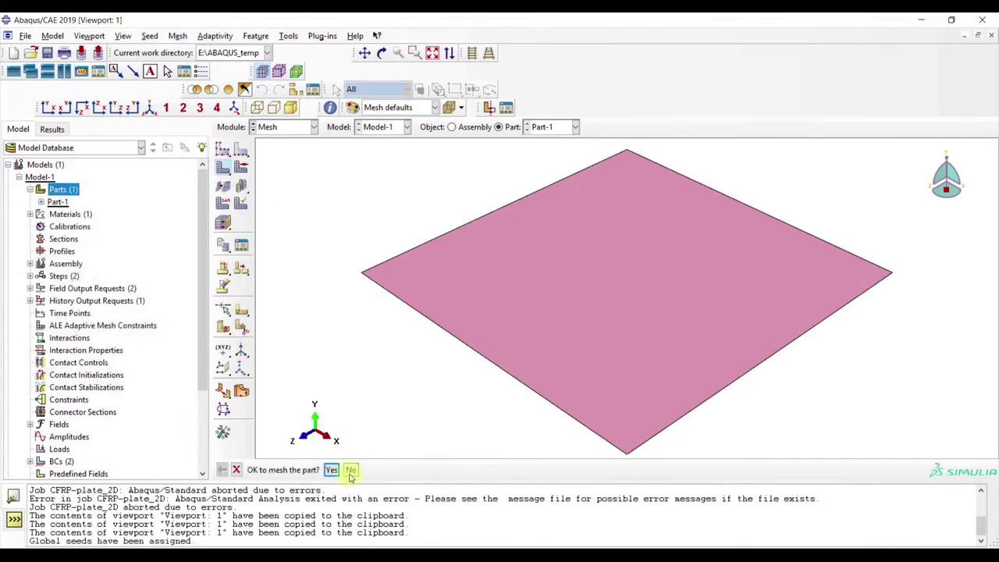
click(331, 470)
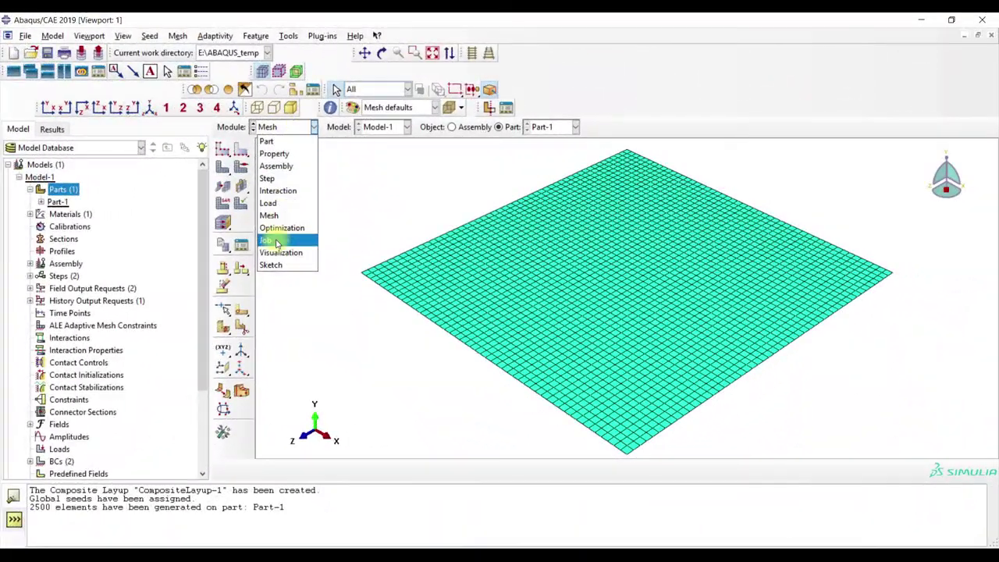
Create the analysis job CFRP-plate_2D, checking its parallel processing settings.
click(276, 240)
click(241, 149)
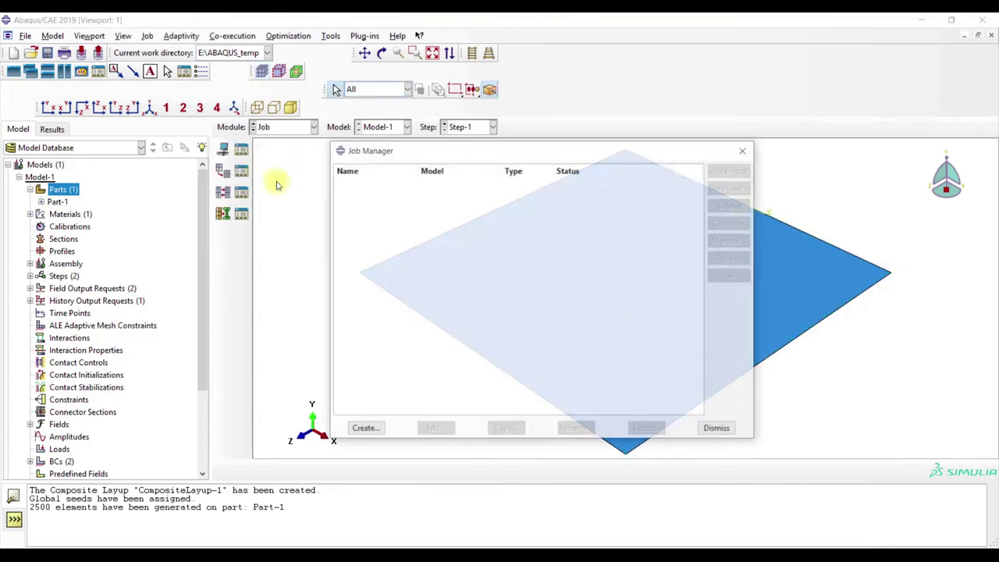
click(365, 430)
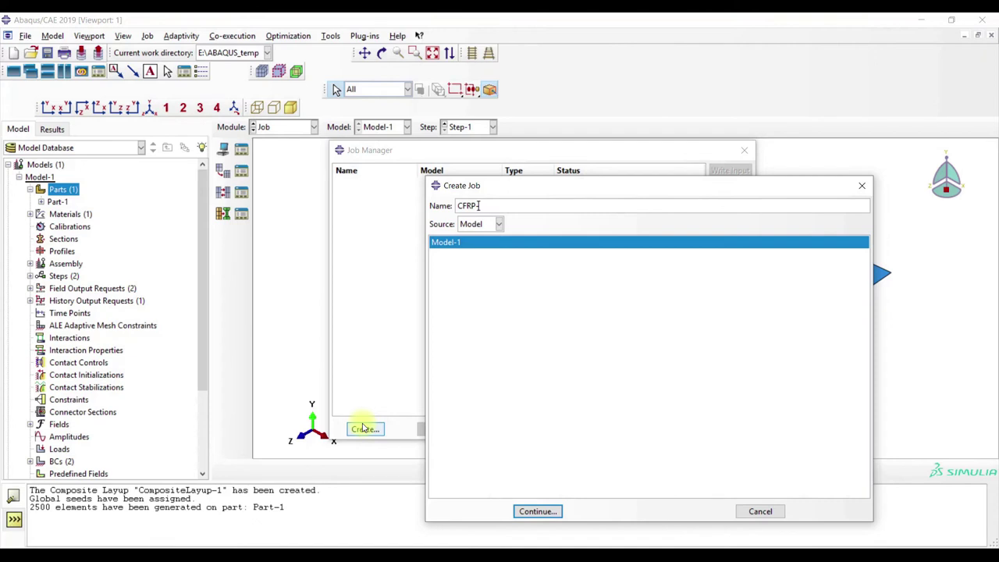
text(CFRP-plate_2D)
click(537, 511)
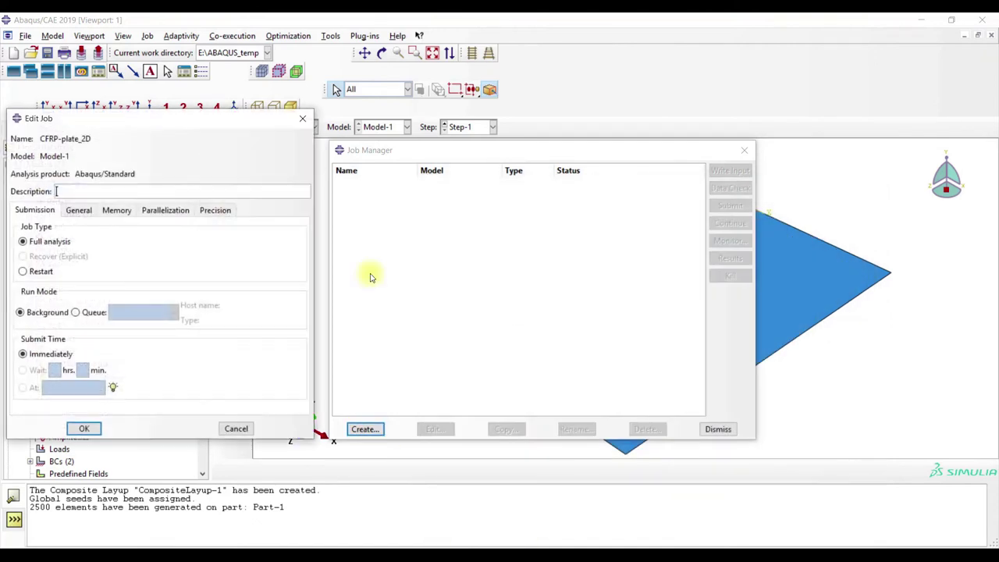
click(164, 210)
click(83, 428)
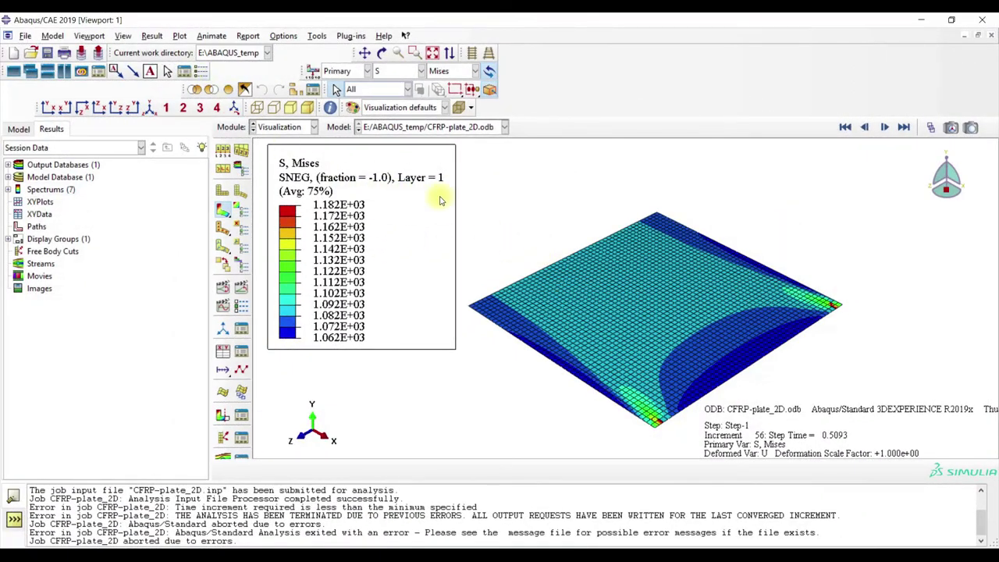
Plot displacement U, then the Hashin criteria HSNFCCRT, HSNFTCRT, HSNMCCRT and HSNMTCRT in turn.
click(397, 72)
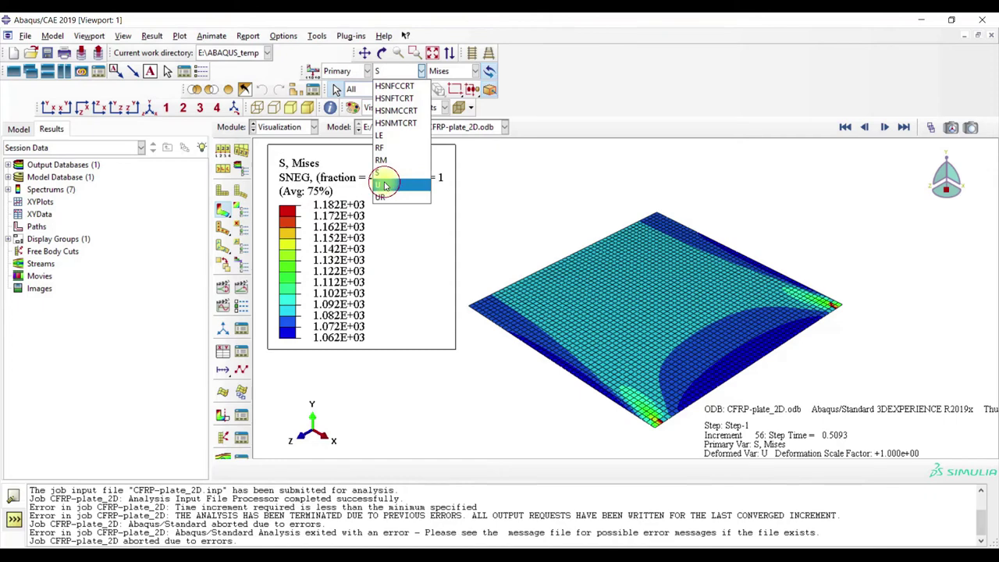
click(379, 184)
click(386, 71)
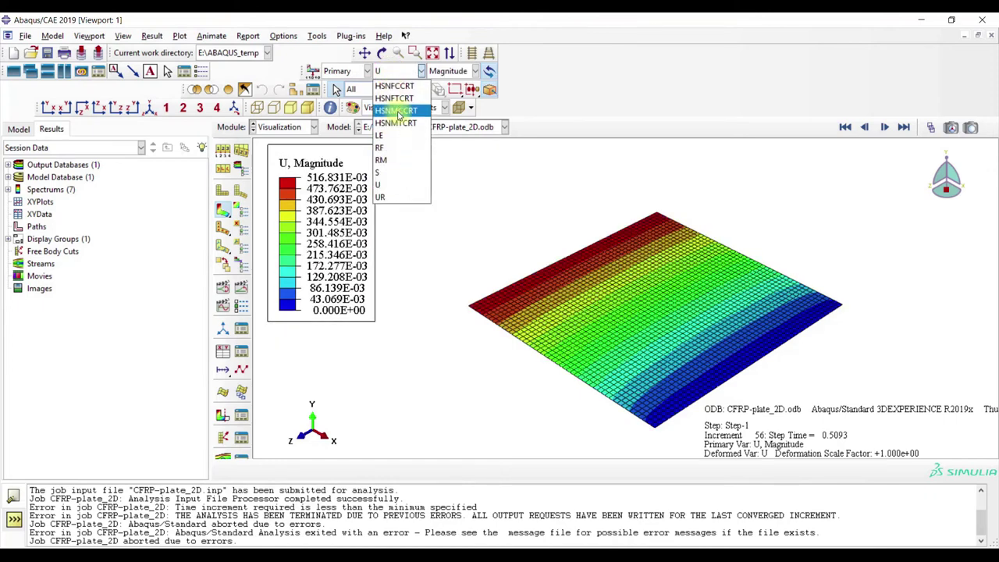
click(398, 88)
click(398, 72)
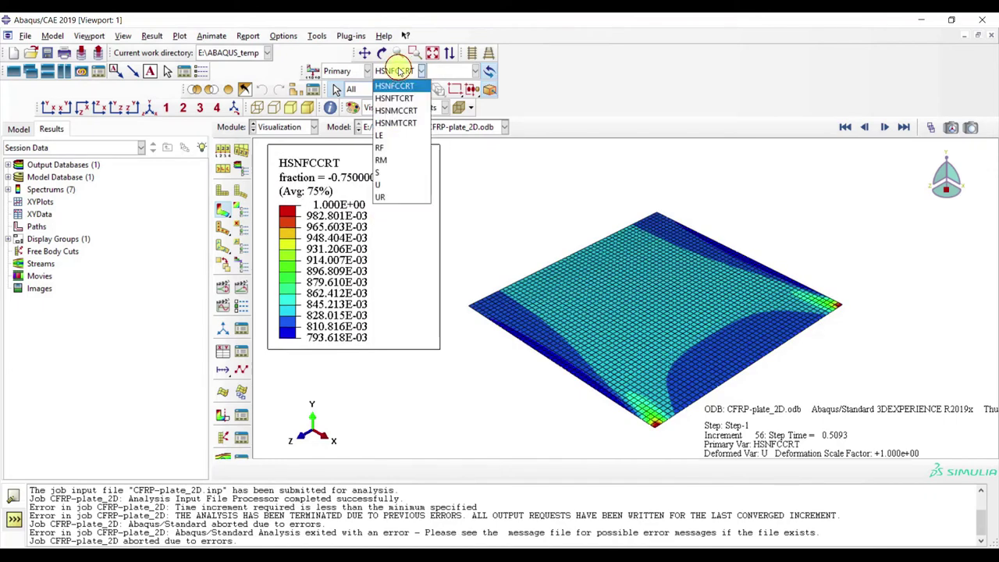
click(398, 72)
click(398, 71)
click(398, 99)
click(398, 72)
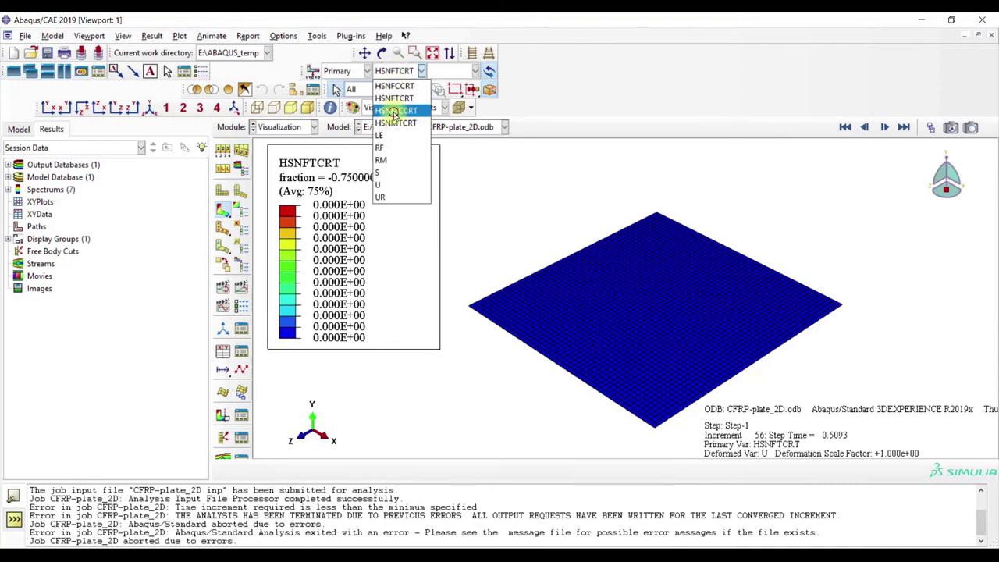
click(398, 110)
click(398, 72)
click(398, 121)
Compare the four Hashin criteria again, ending on the HSNFCCRT fiber compression contour.
click(398, 72)
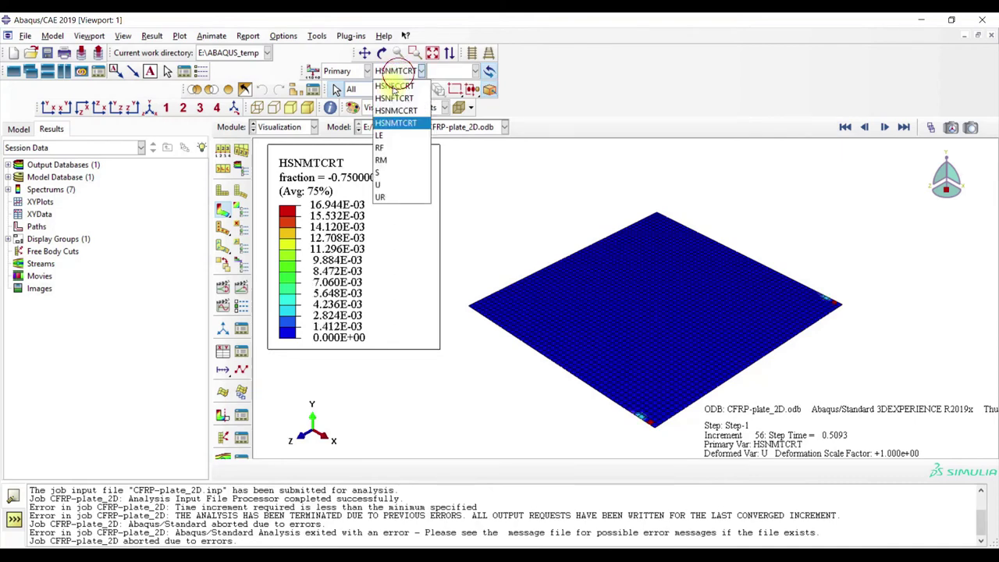
click(396, 86)
click(399, 72)
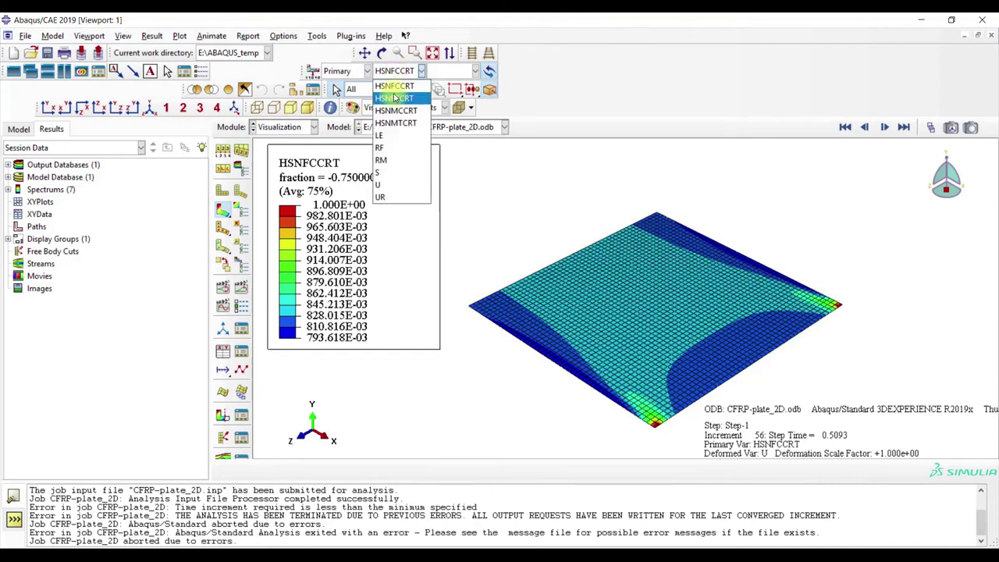
click(395, 85)
click(398, 72)
click(395, 99)
click(398, 72)
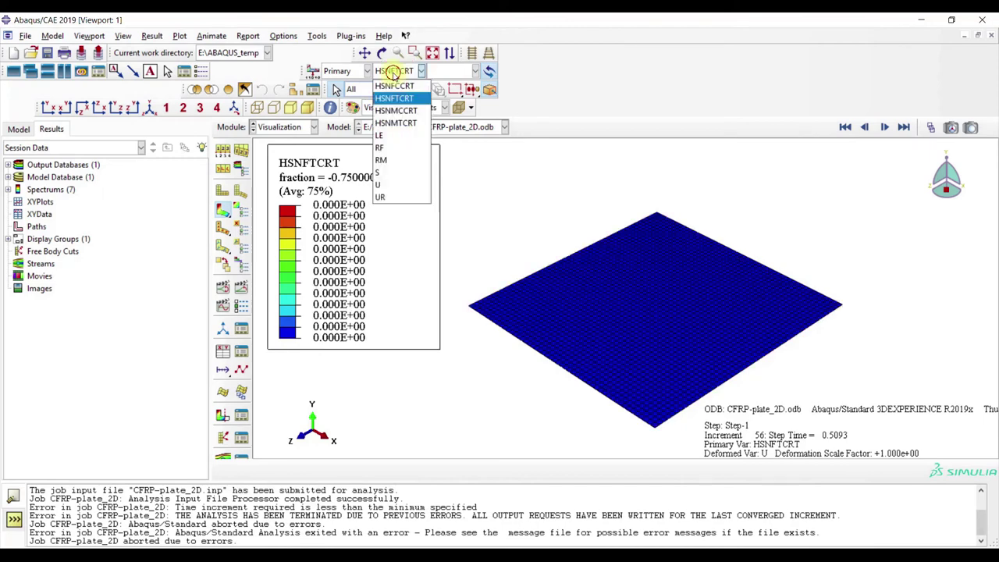
click(396, 110)
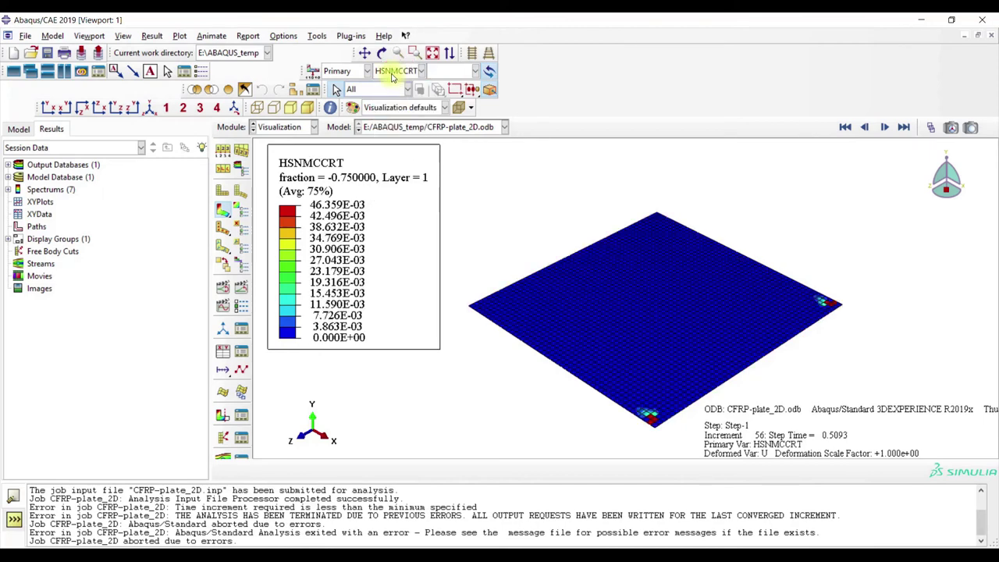
click(398, 72)
click(396, 121)
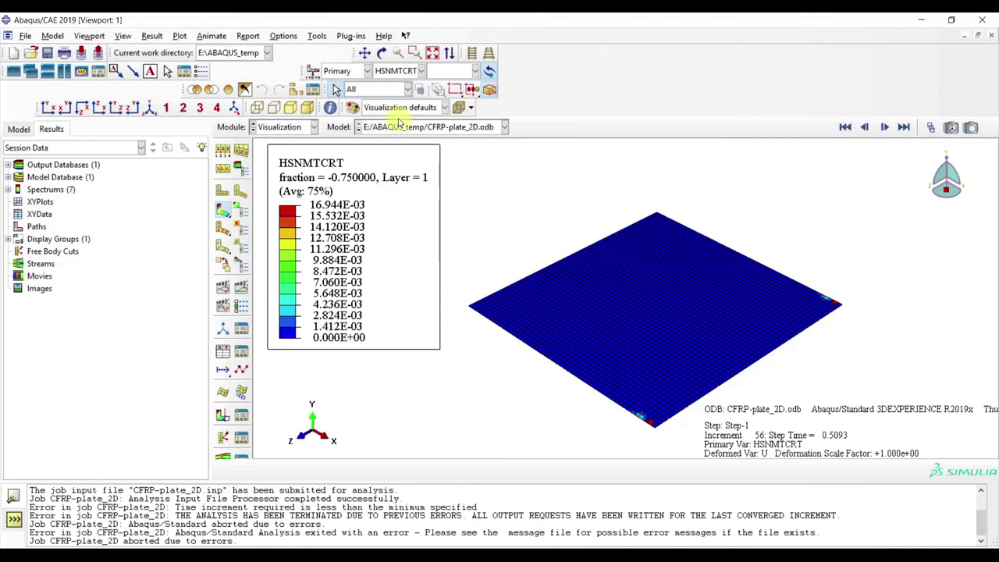
click(398, 72)
click(395, 88)
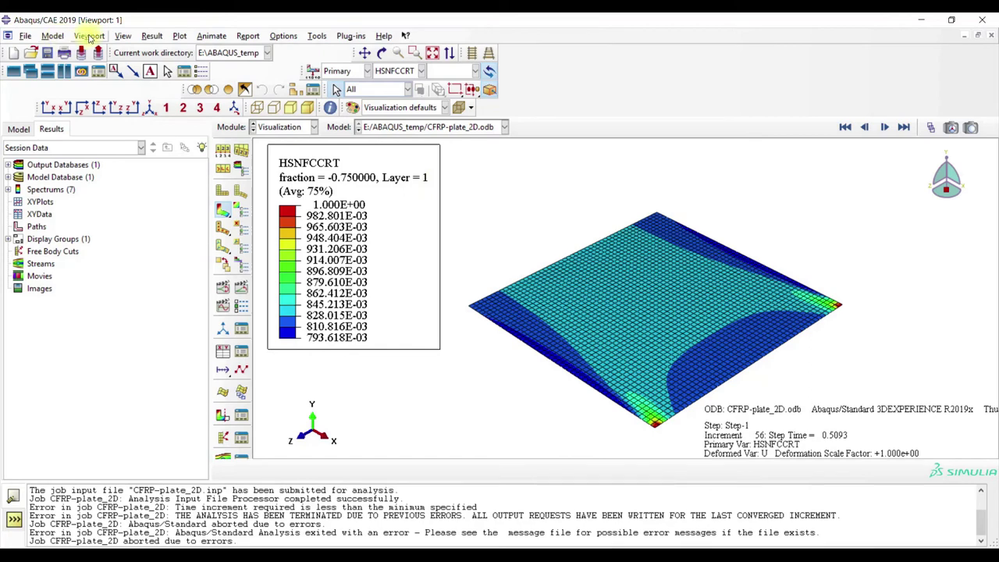
Show HSNFCCRT results ply by ply in Section Points, viewing PLY-2, PLY-3 and PLY-4.
click(150, 37)
click(171, 74)
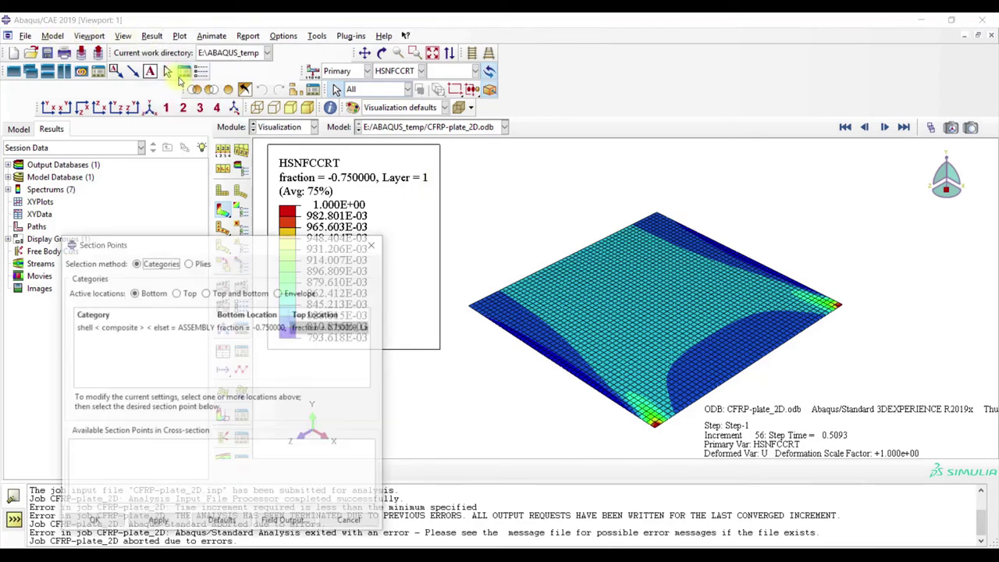
drag(194, 249, 182, 198)
click(178, 212)
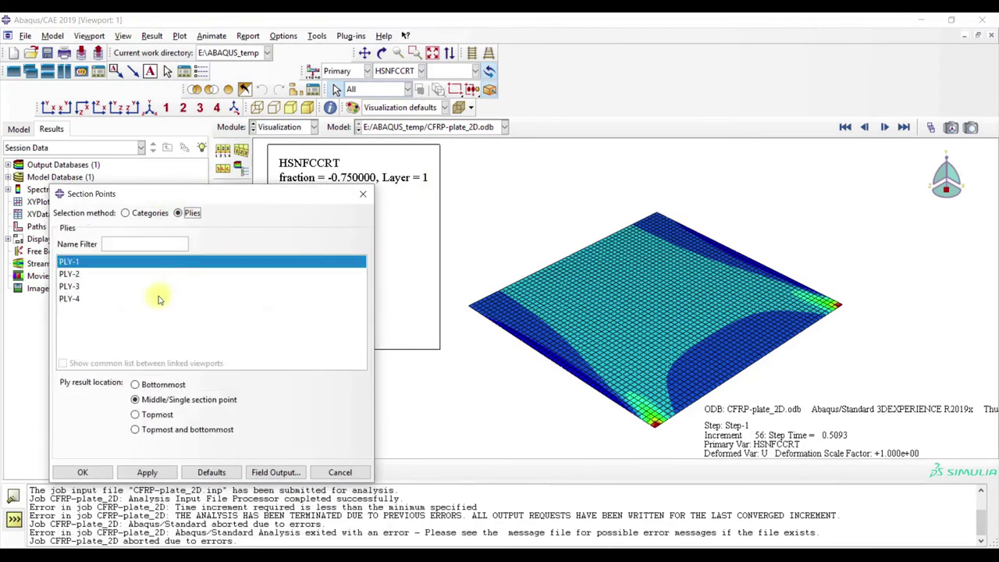
click(110, 275)
drag(185, 198, 212, 233)
click(127, 322)
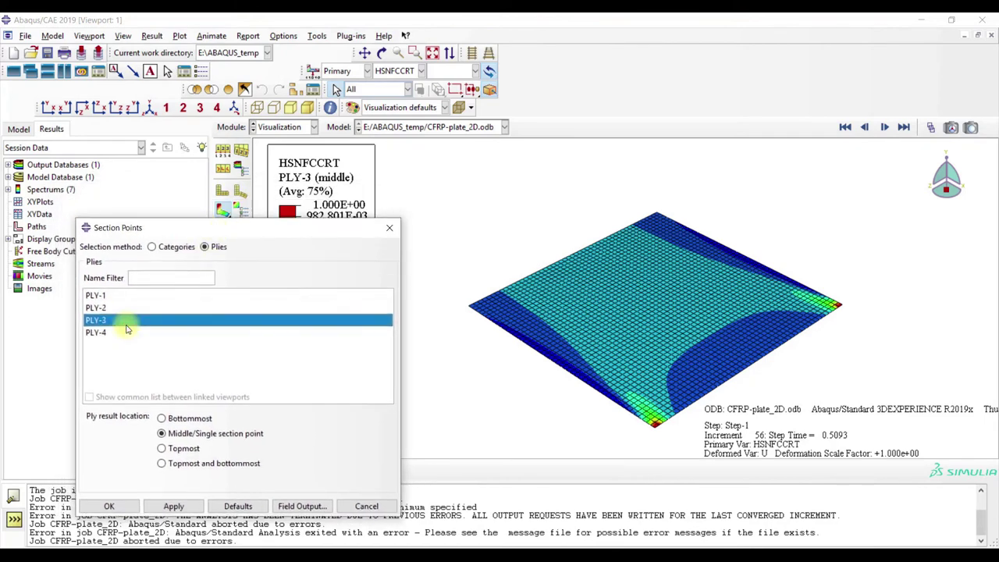
click(127, 335)
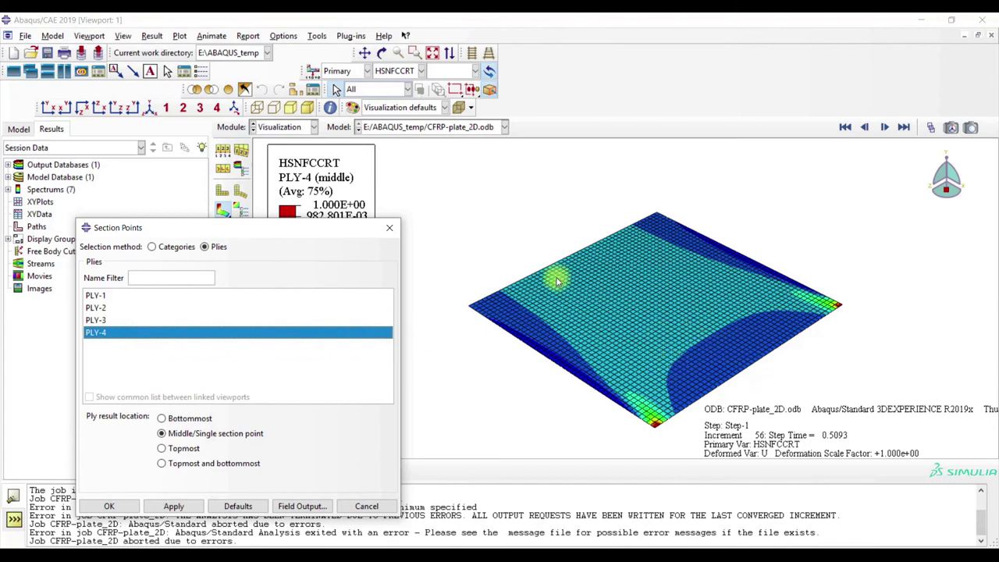
Step back through PLY-3, PLY-2 and PLY-1, then forward again to PLY-4.
click(101, 320)
click(107, 308)
click(117, 295)
click(119, 308)
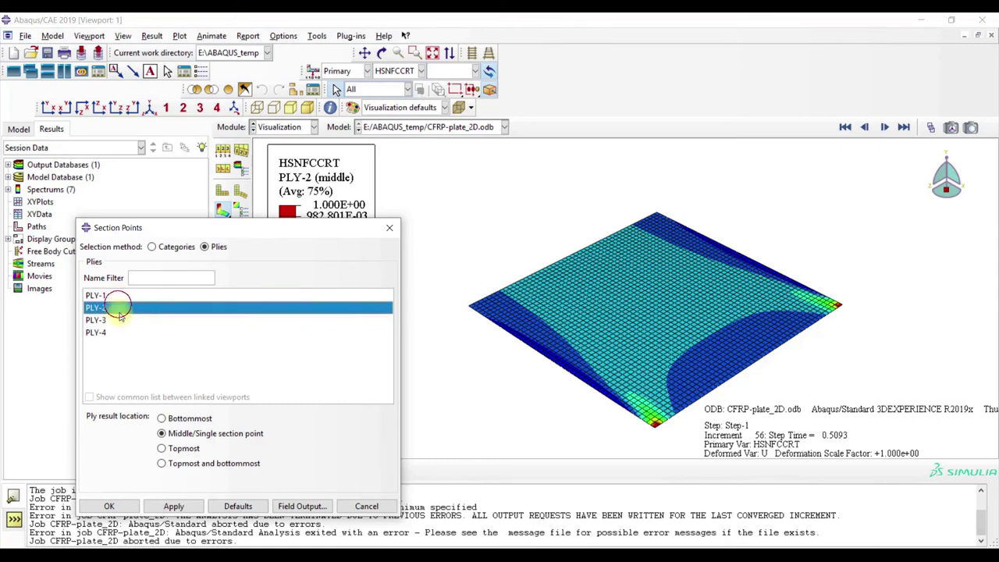
click(116, 320)
click(119, 333)
Apply the Envelope category across all plies and scrub the Frame Selector to the last frame.
click(153, 247)
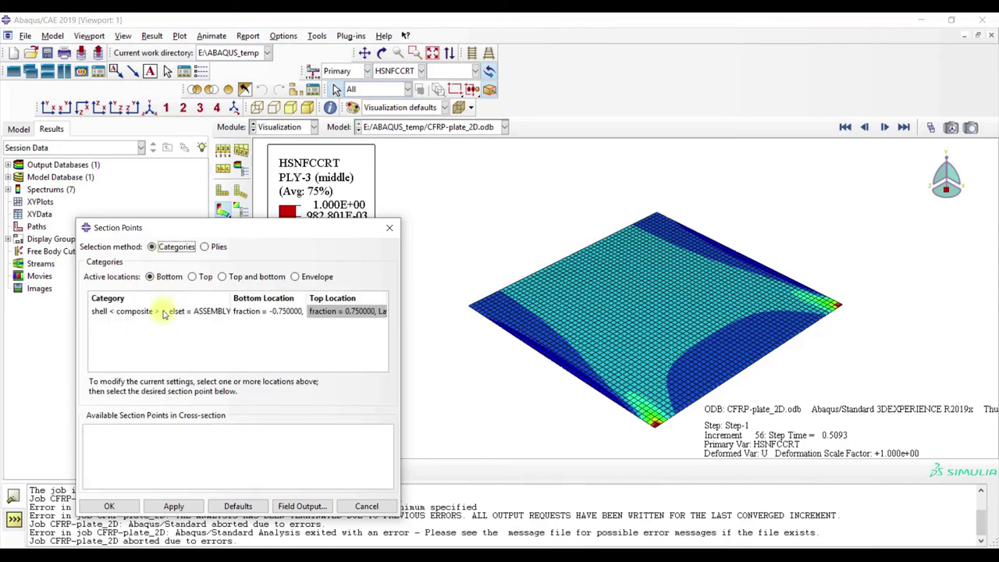
click(300, 277)
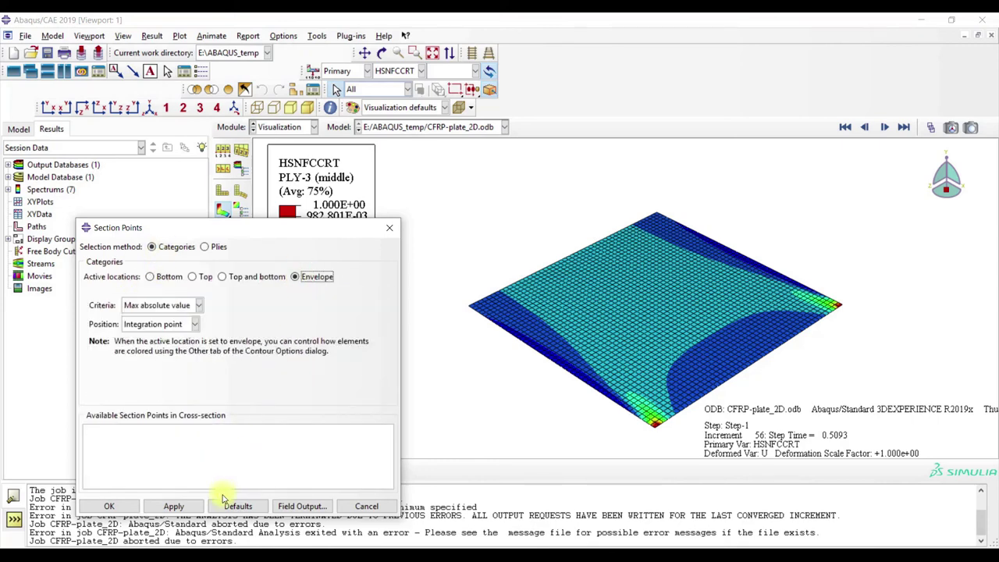
click(175, 506)
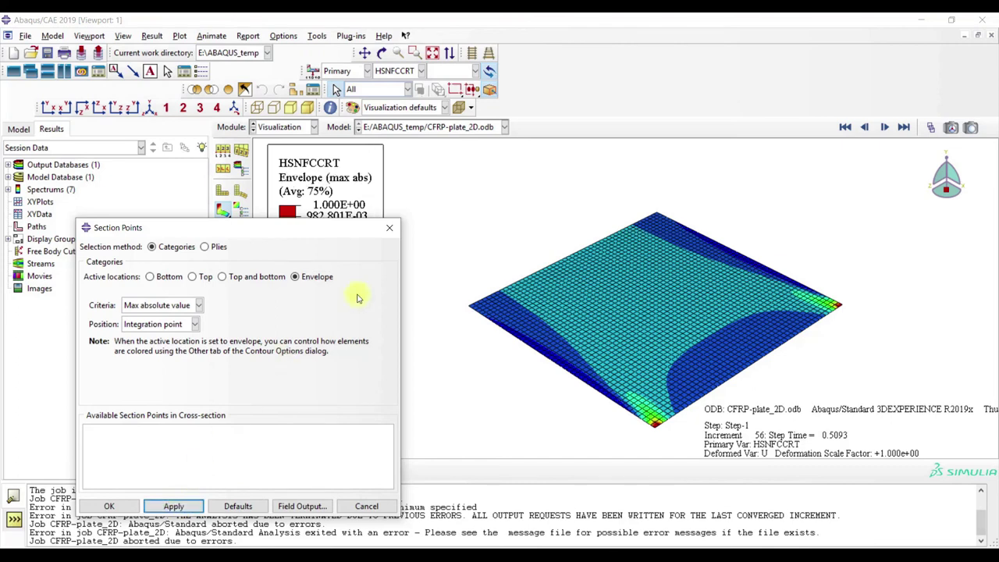
click(391, 229)
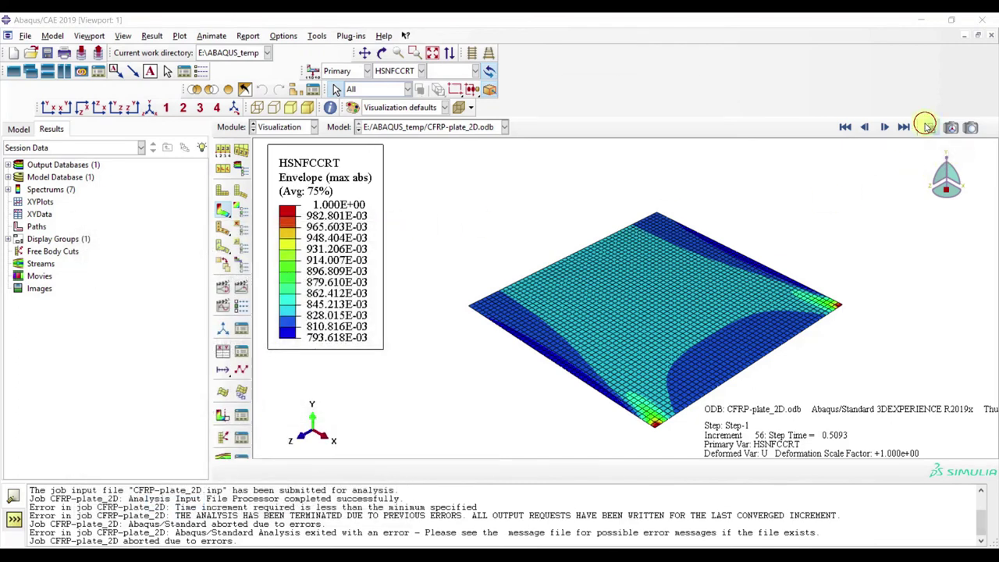
click(930, 127)
mouse_move(697, 133)
mouse_down()
mouse_move(257, 133)
mouse_move(709, 133)
mouse_up()
click(702, 88)
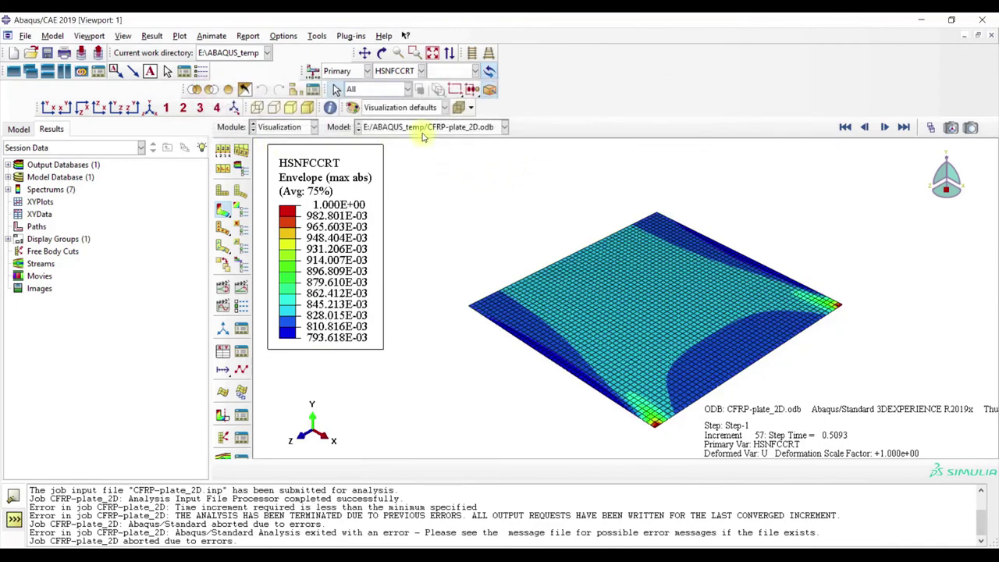
Plot Mises stress S, then displacement magnitude U in front and iso views, then enter Property.
click(405, 76)
click(396, 165)
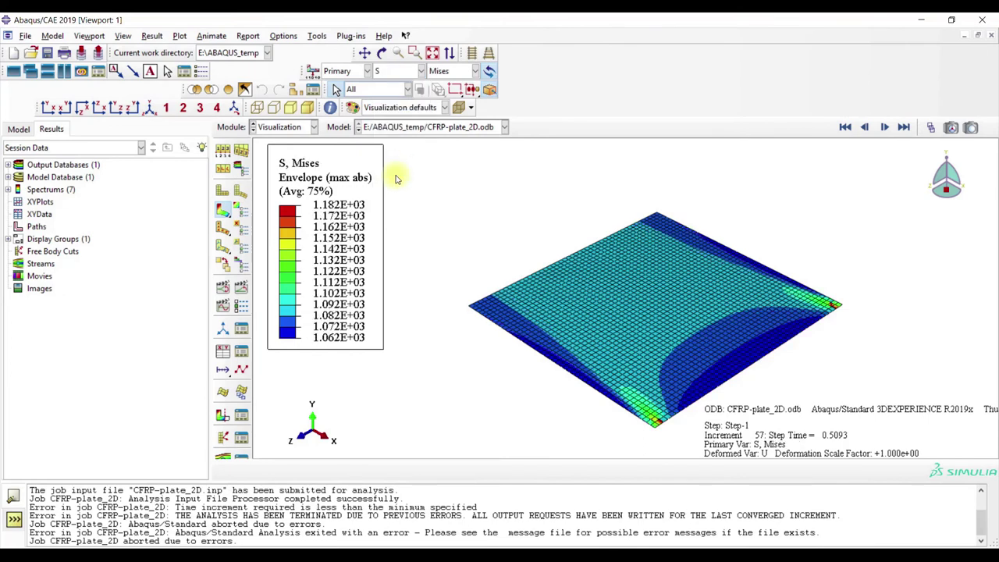
click(400, 73)
click(390, 192)
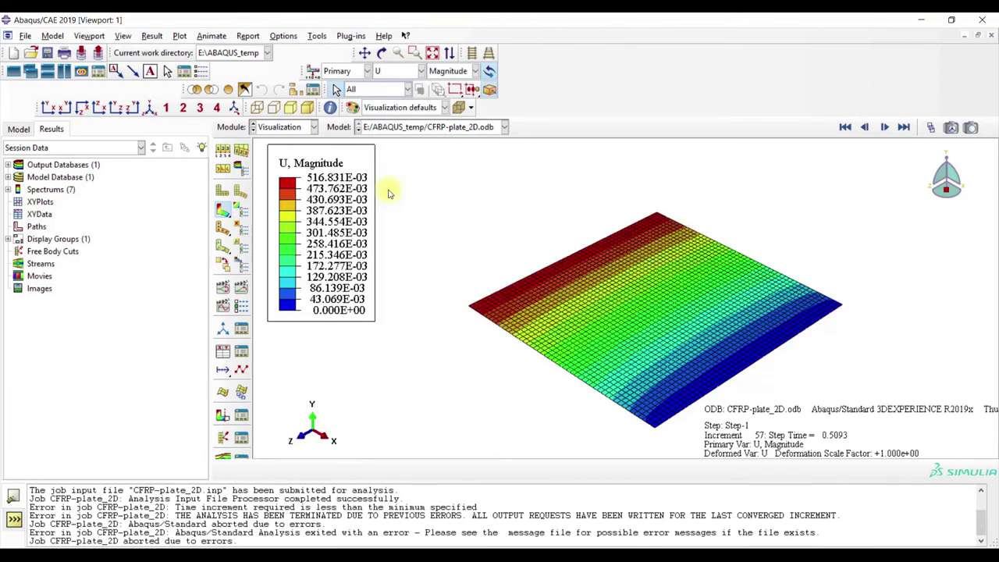
click(150, 109)
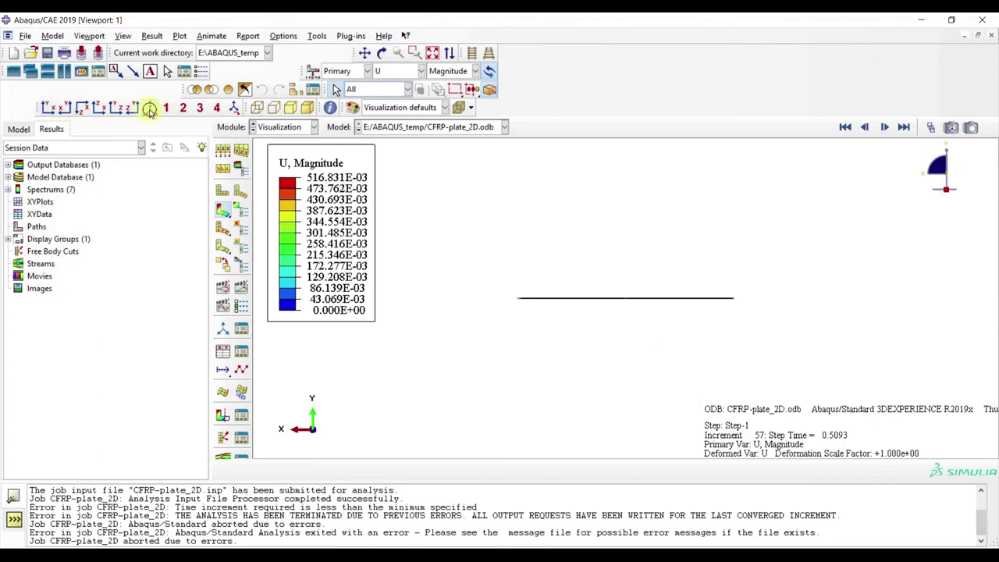
click(149, 108)
click(282, 127)
click(275, 149)
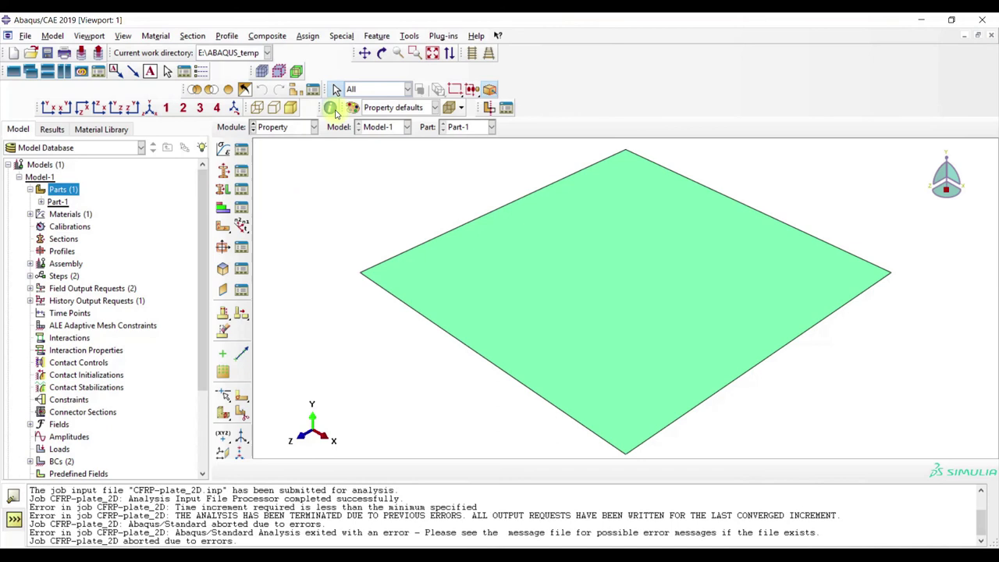
Plot the plate's four-ply stack, then close Viewport 2 and maximize Viewport 1.
click(330, 107)
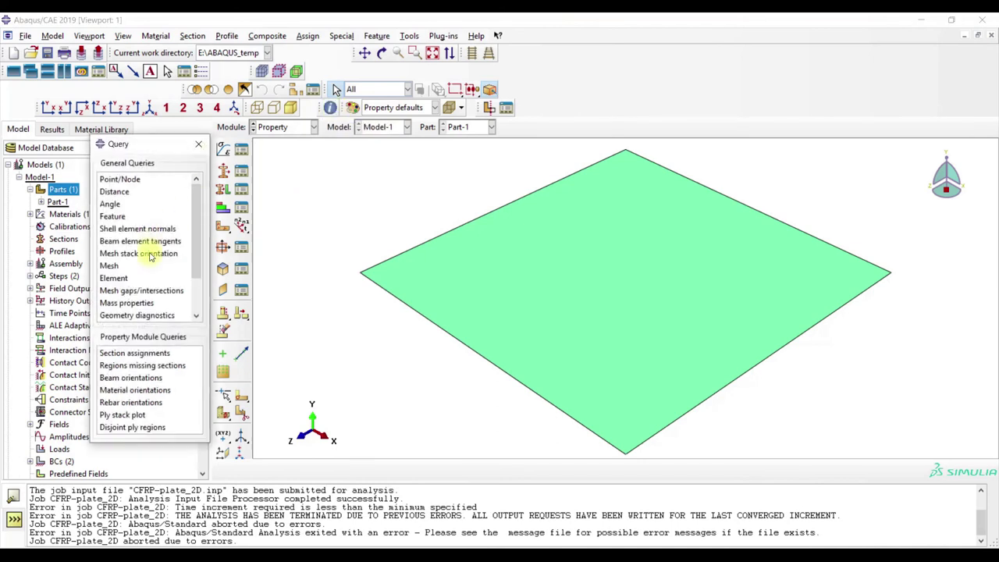
click(139, 419)
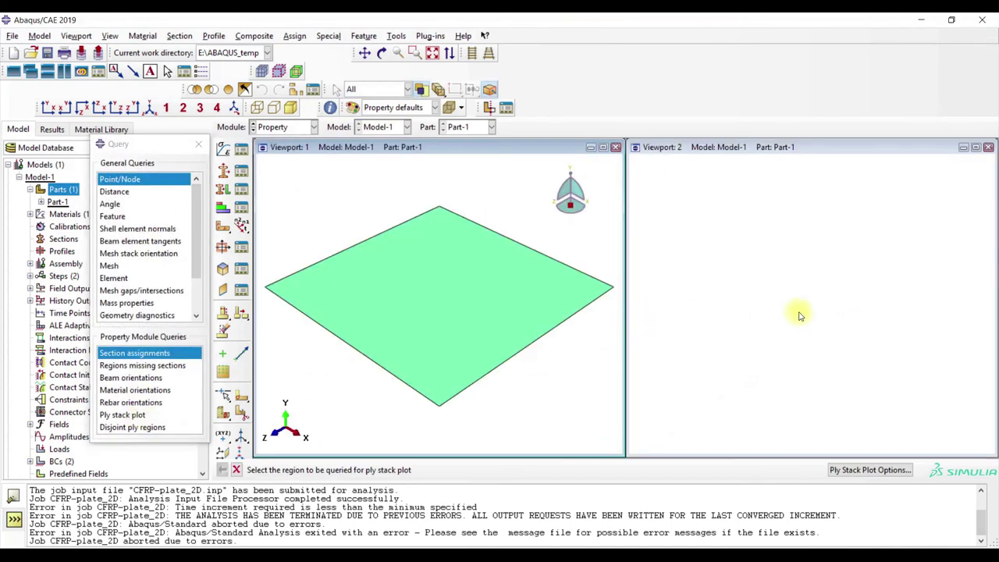
click(428, 311)
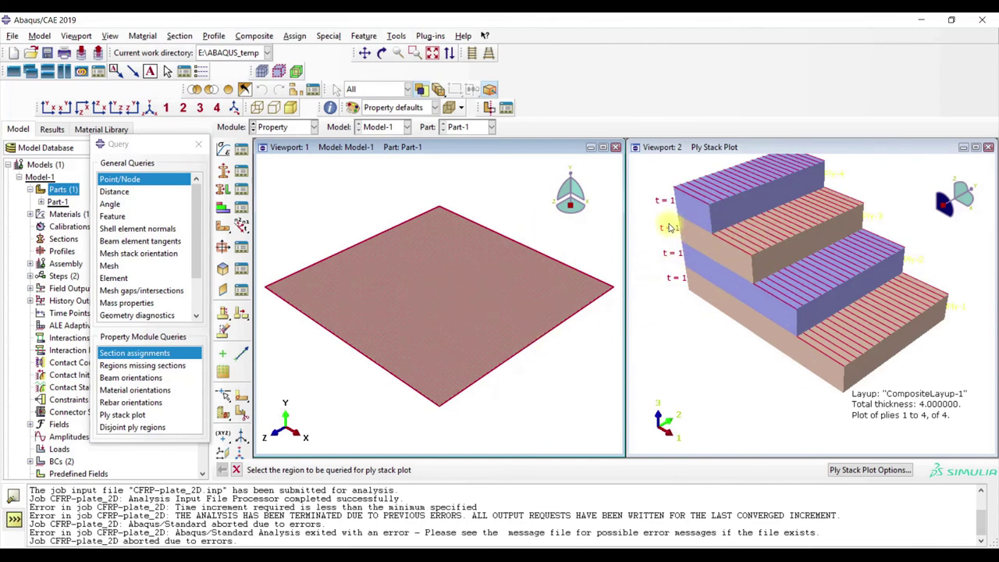
click(988, 148)
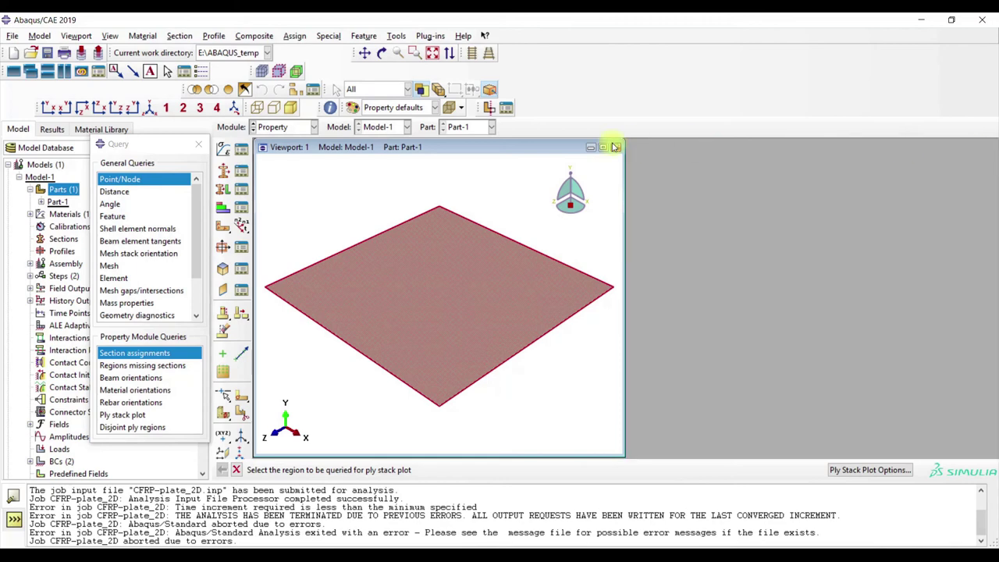
click(602, 147)
Open and close the Ply Stack Plot display options.
click(92, 36)
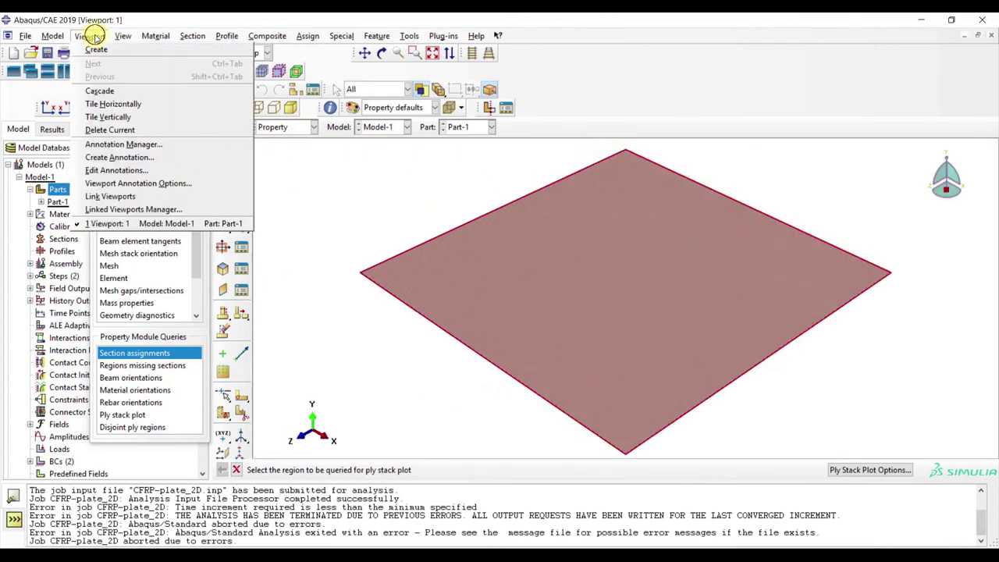
mouse_move(123, 39)
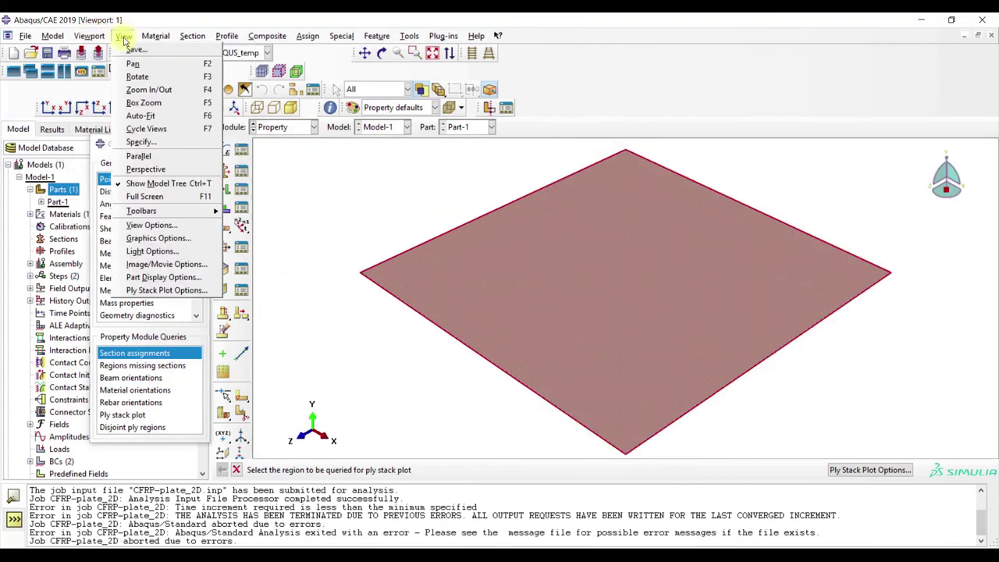
click(155, 290)
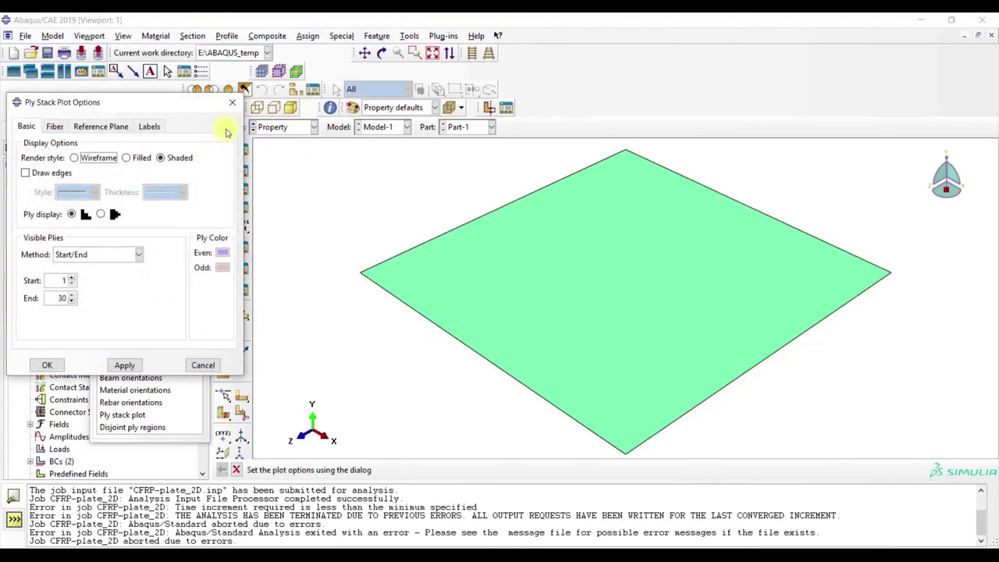
click(234, 103)
Preview the plate with Render shell thickness on, then apply it off again.
click(88, 36)
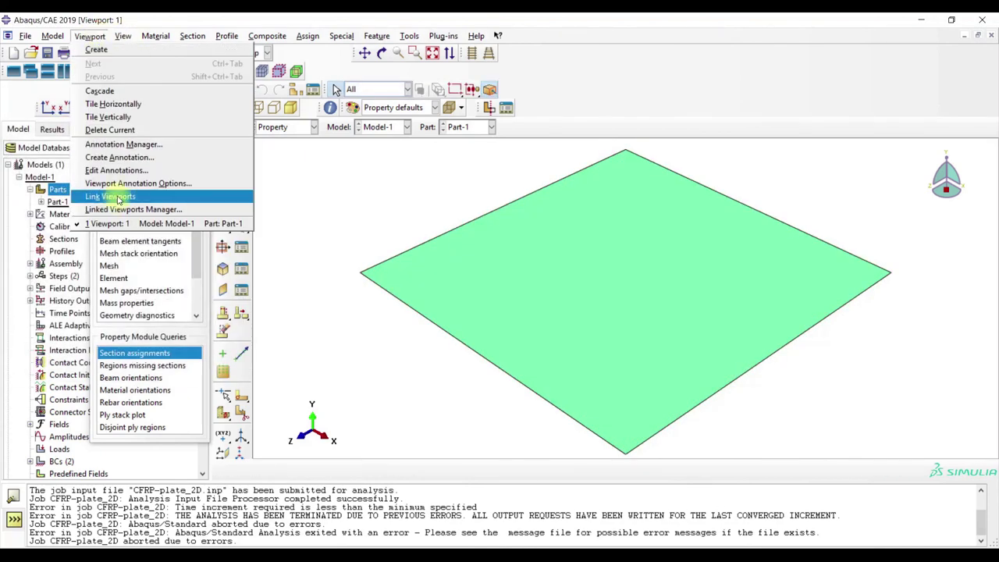
mouse_move(125, 36)
click(156, 278)
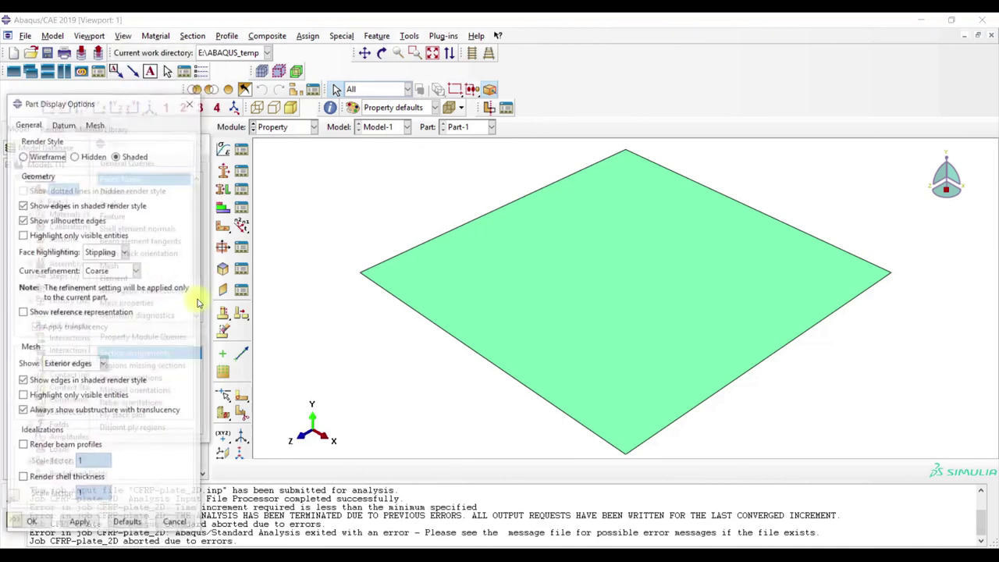
click(57, 479)
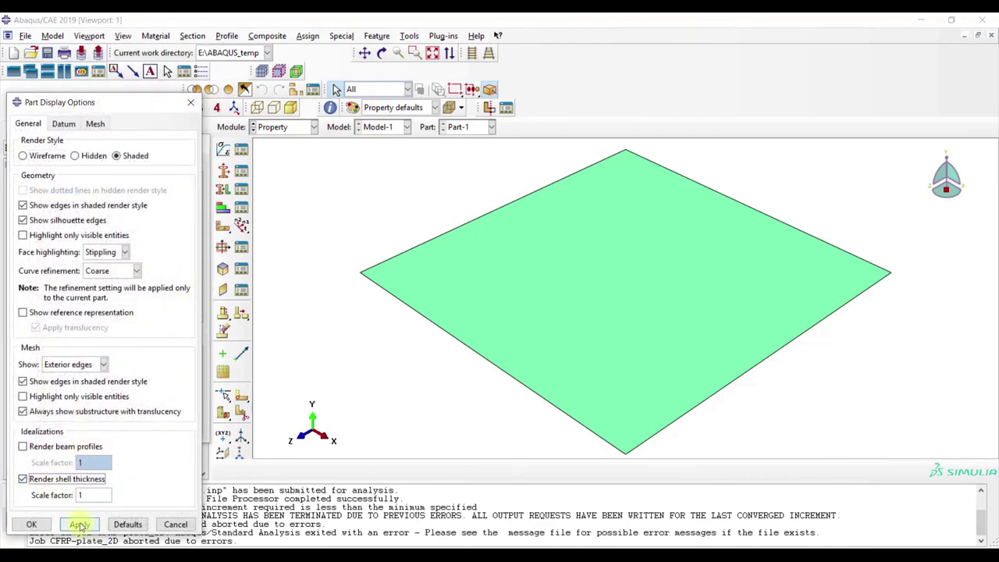
click(79, 524)
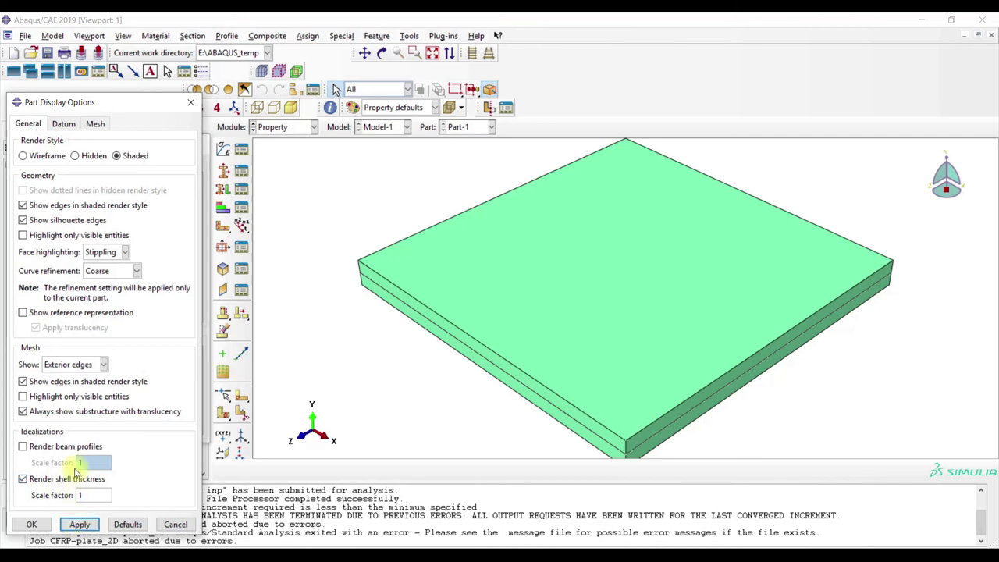
click(39, 480)
click(79, 524)
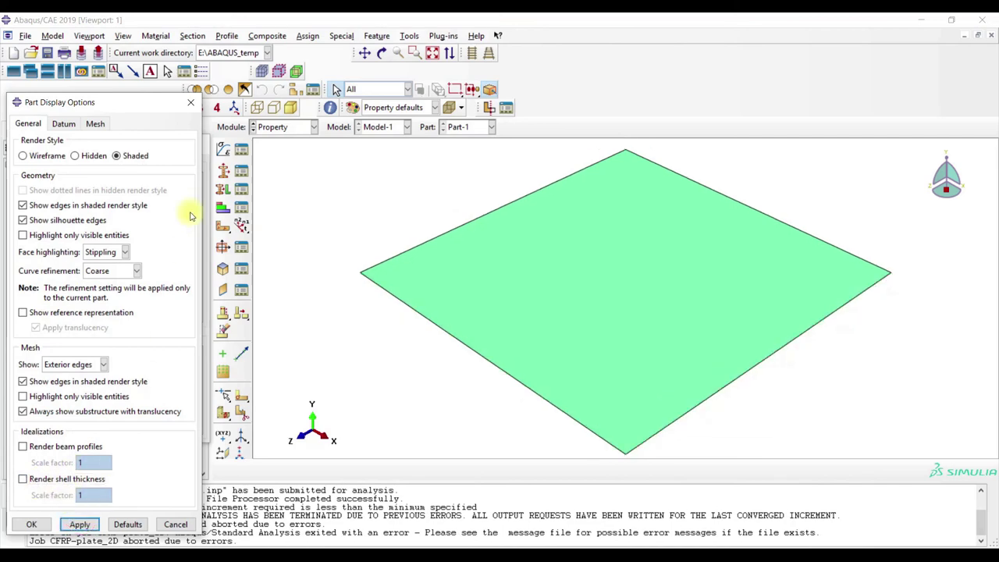
click(191, 102)
Minimise Abaqus, the Excel workbook and PowerPoint to reveal the desktop.
click(925, 17)
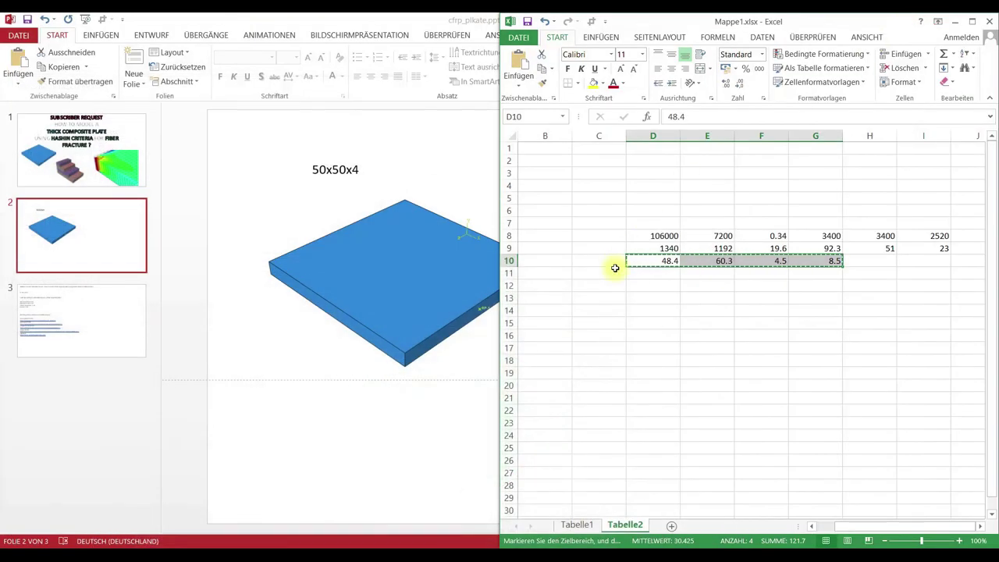
click(956, 18)
click(955, 18)
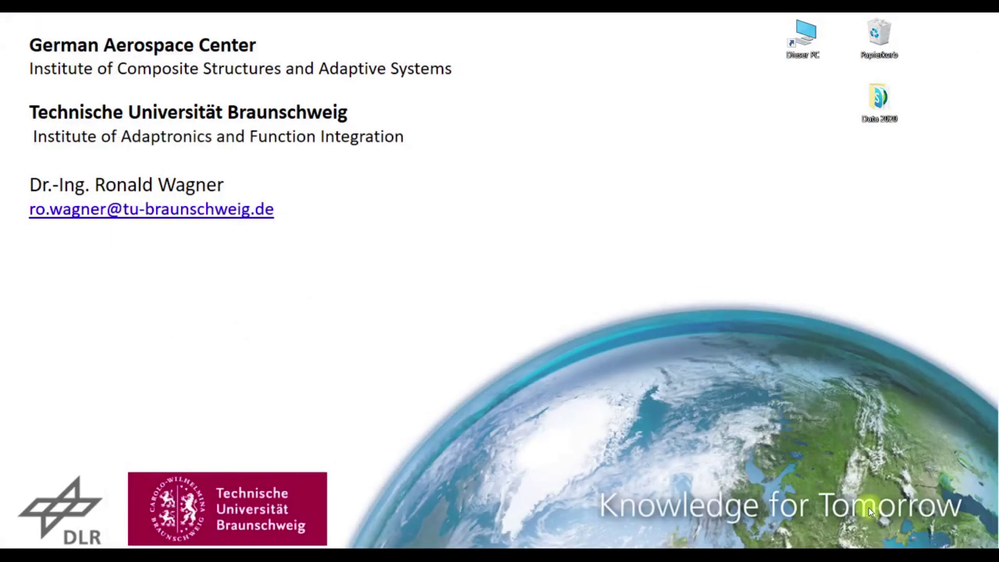